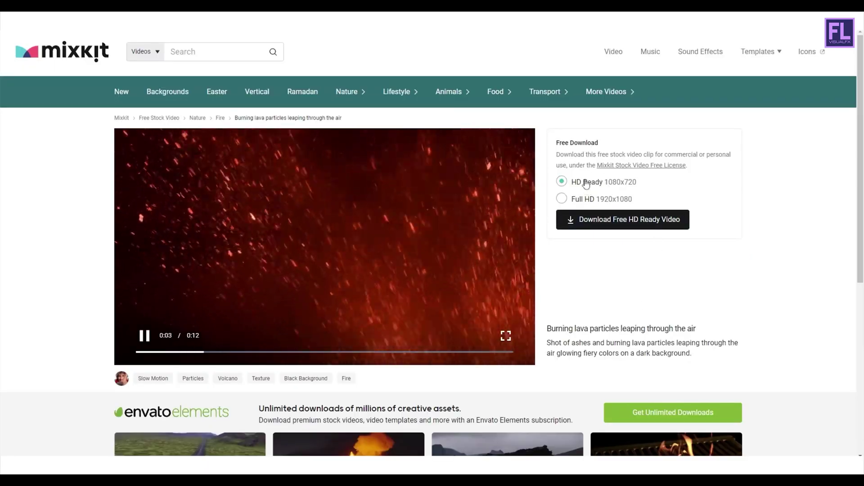
Choose the Full HD 1920x1080 option for the burning lava particles clip and browse the Mixkit home page.
left_click(587, 200)
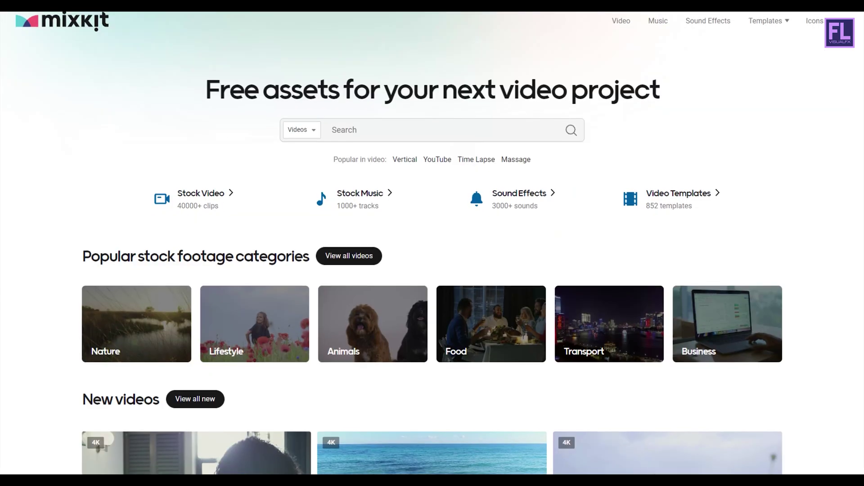
scroll(432, 243, "down", 2)
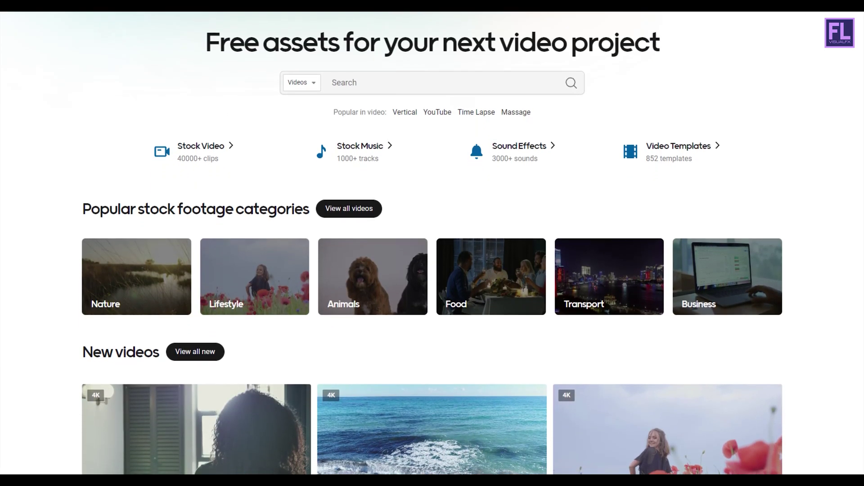
scroll(432, 243, "down", 2)
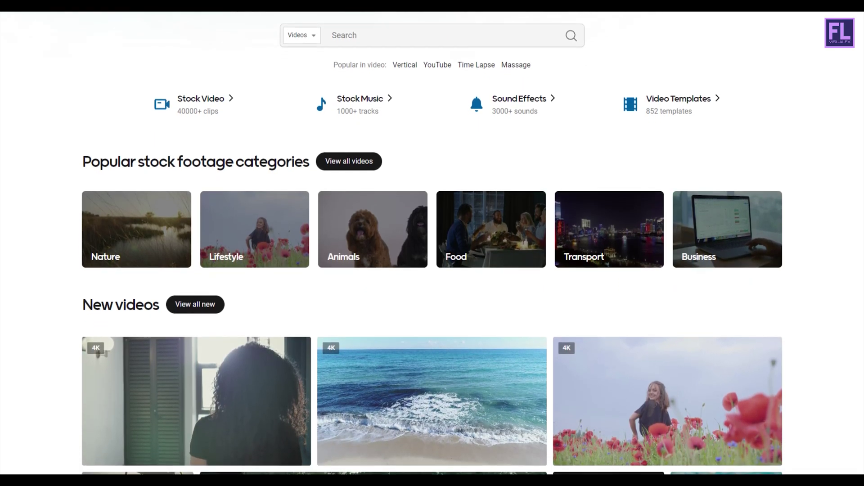
scroll(432, 243, "down", 1)
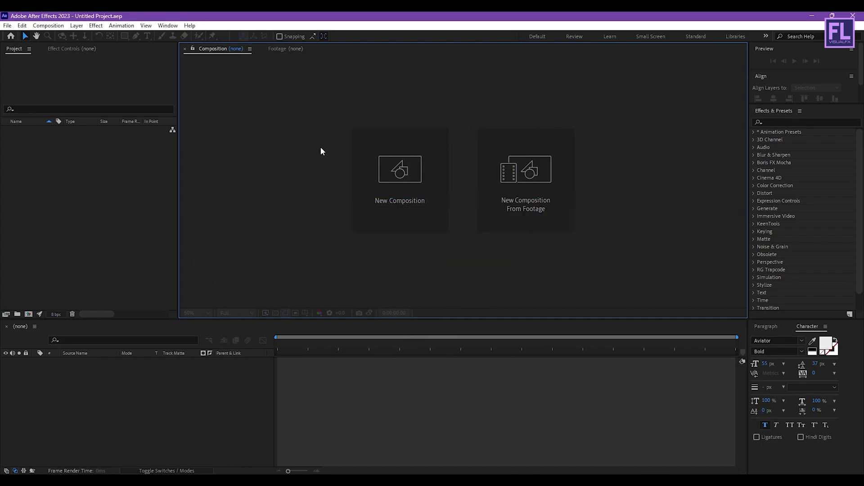
Create a 1920x1080, 30 fps composition named Particles Animation with a duration of 0:00:10:00.
left_click(418, 188)
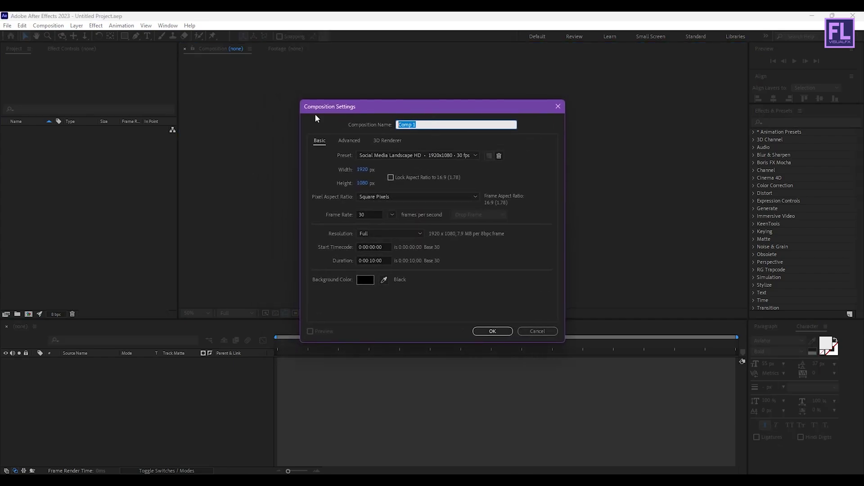
type("Particles Animation")
left_click_drag(389, 260, 320, 264)
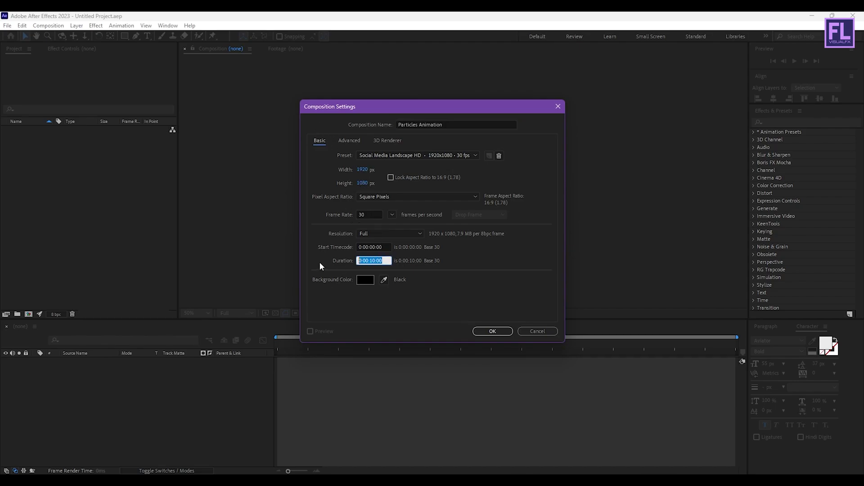
left_click(493, 331)
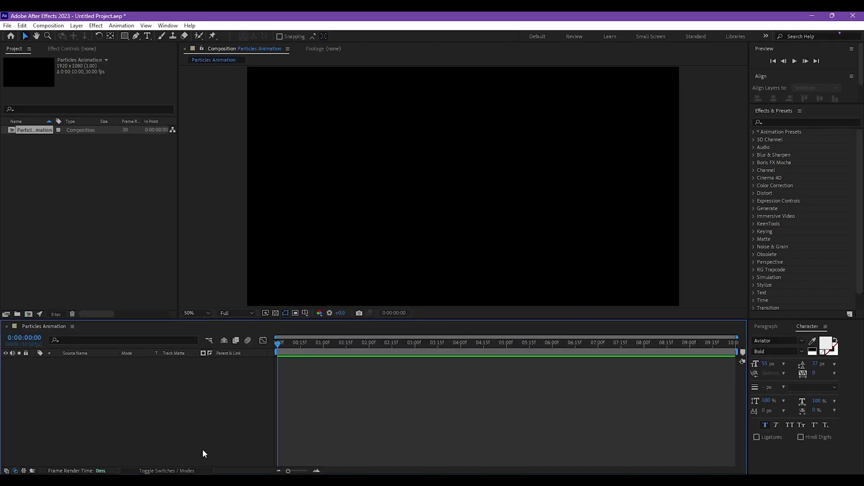
Import Matte.mp4, Seiko Watch.png, Seiko.png, Text 1.png and Text 2.png into the project.
left_click(201, 480)
left_click_drag(631, 329, 47, 184)
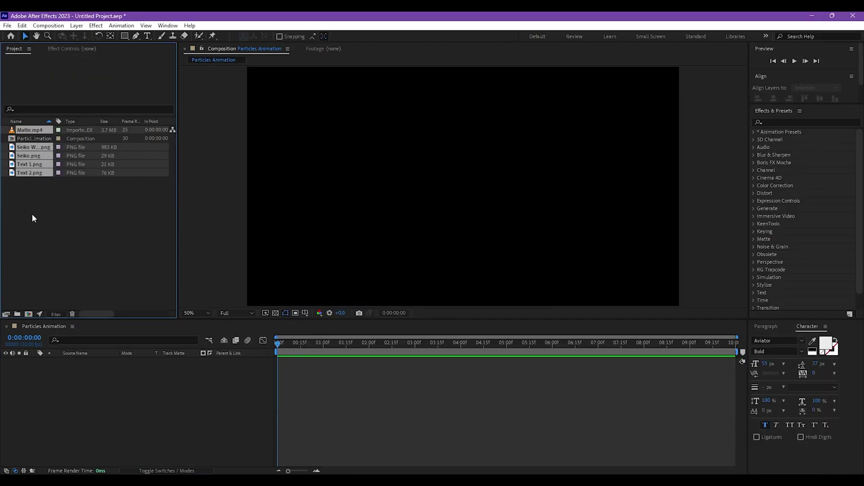
left_click(62, 207)
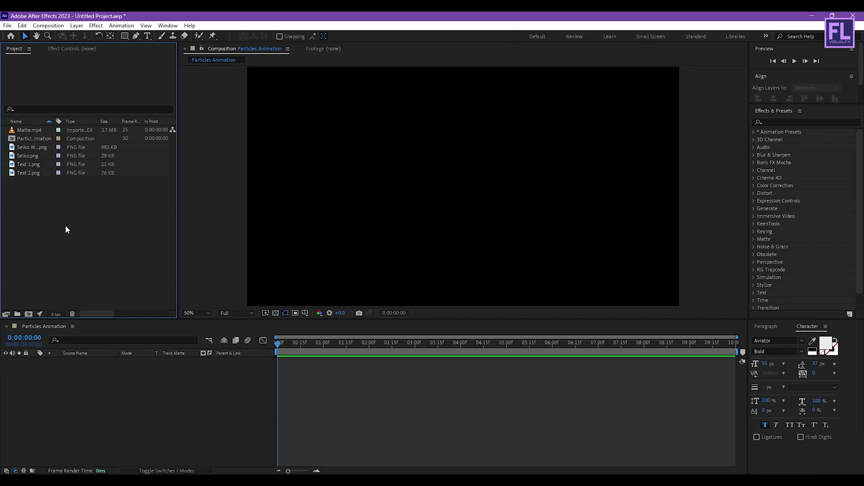
Add Seiko Watch.png to the Particles Animation composition and scale it down so the whole watch fits in the frame.
left_click(33, 147)
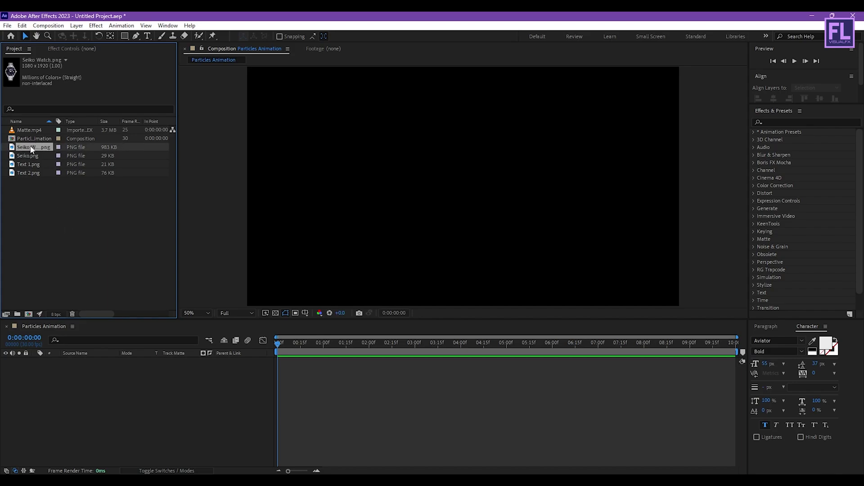
left_click_drag(30, 150, 87, 403)
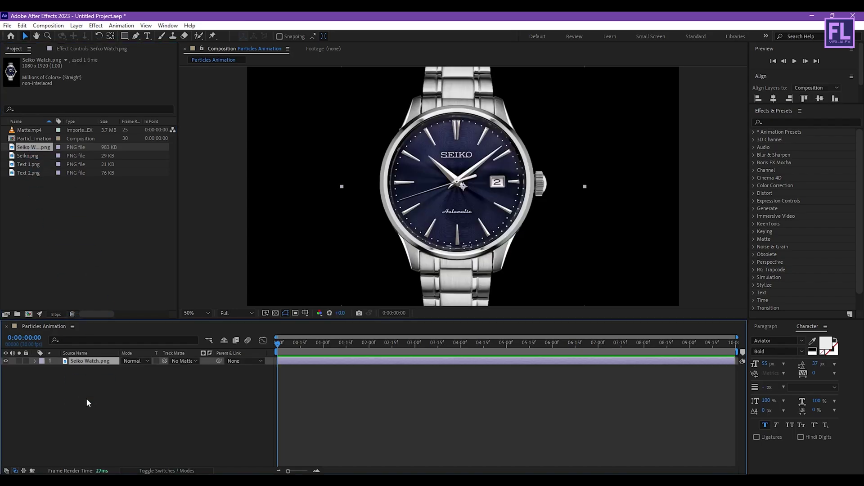
left_click_drag(584, 188, 529, 190)
left_click(50, 397)
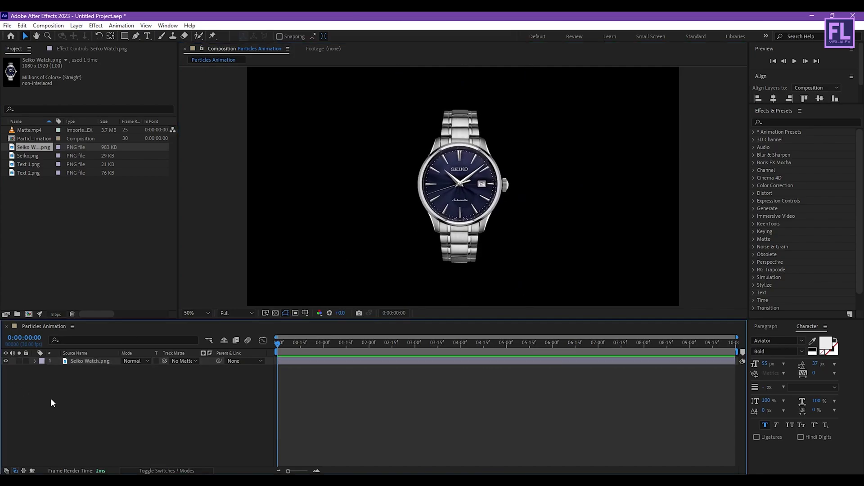
Pre-compose the Seiko Watch.png layer as Image, moving all attributes into the new composition.
left_click(83, 365)
right_click(87, 365)
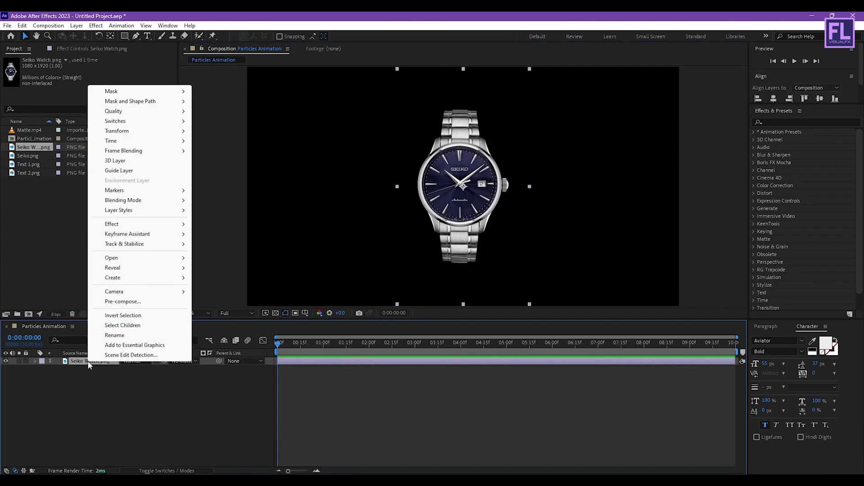
left_click(106, 301)
left_click(311, 260)
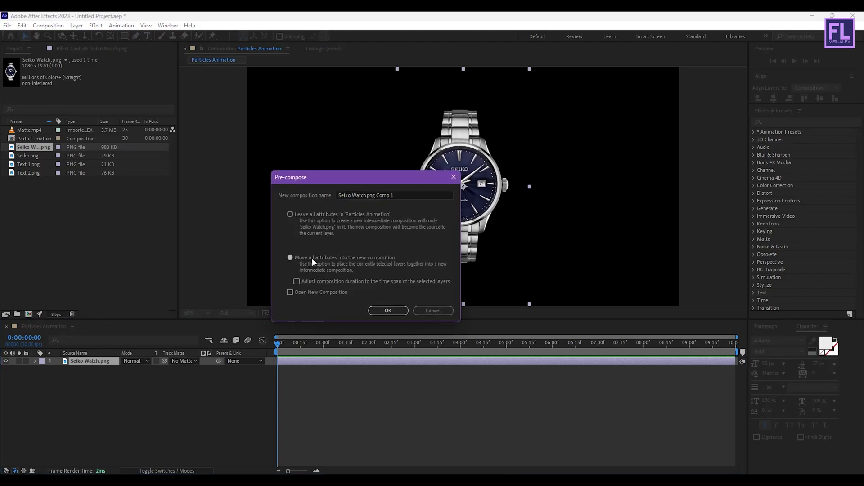
left_click(411, 192)
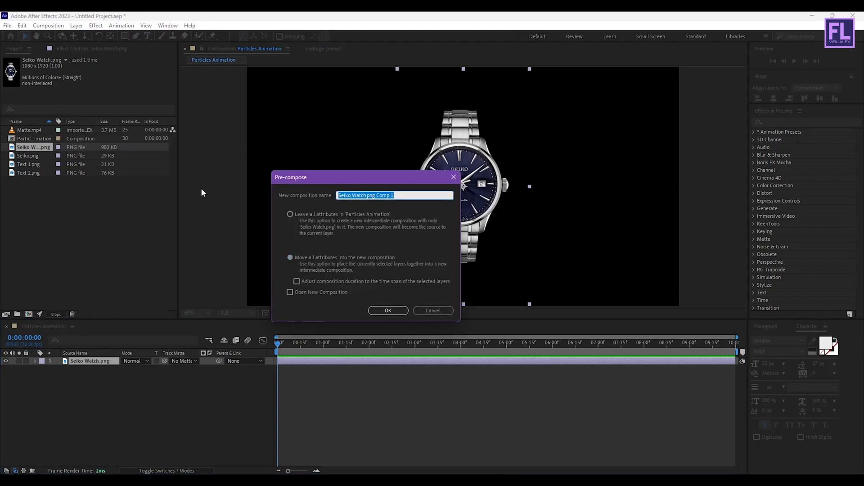
key("BackSpace")
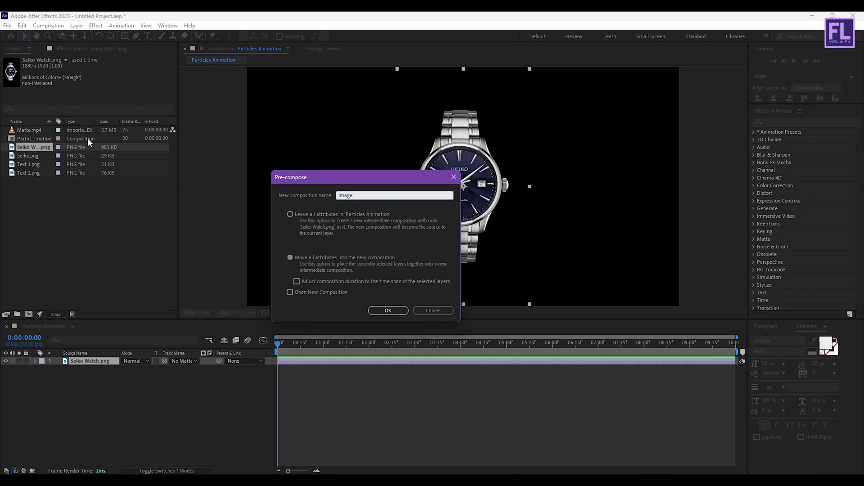
left_click(395, 311)
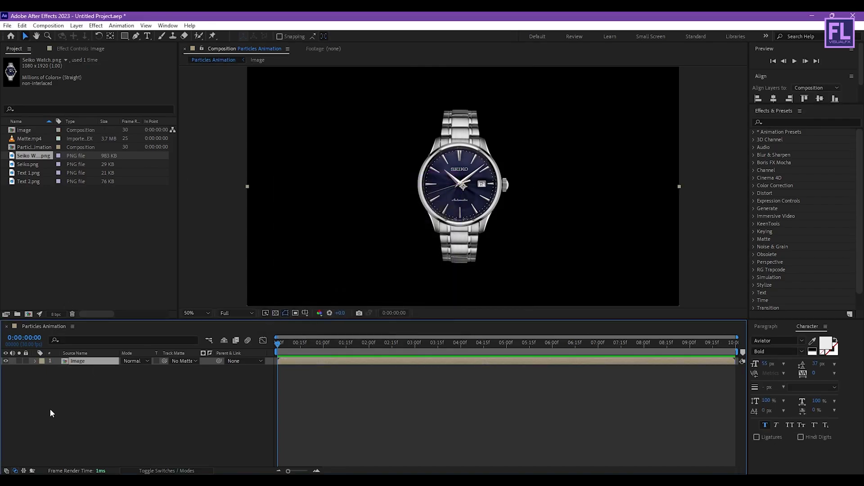
Pre-compose the Image layer into a new composition named Emmiter, moving all attributes.
left_click(111, 395)
left_click(93, 366)
right_click(94, 362)
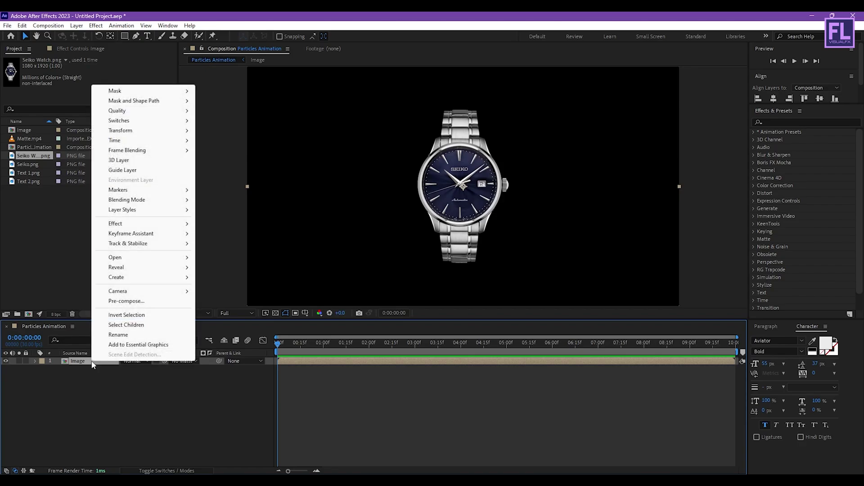
left_click(136, 302)
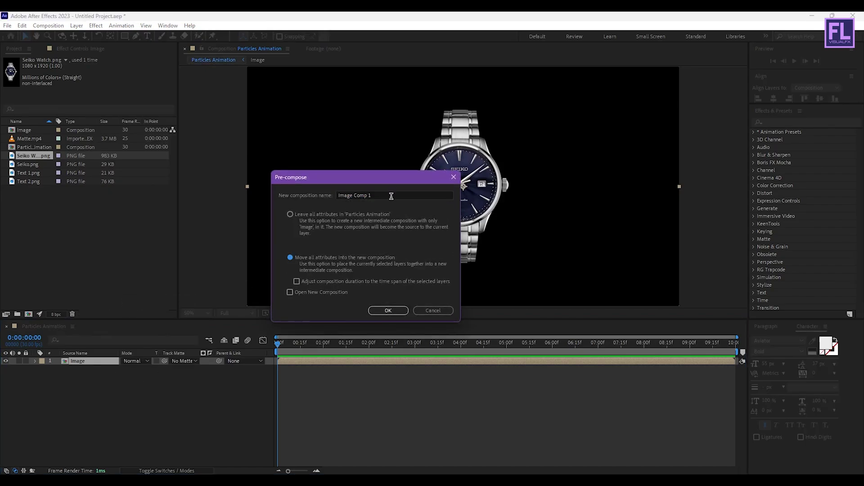
type("Emmiter")
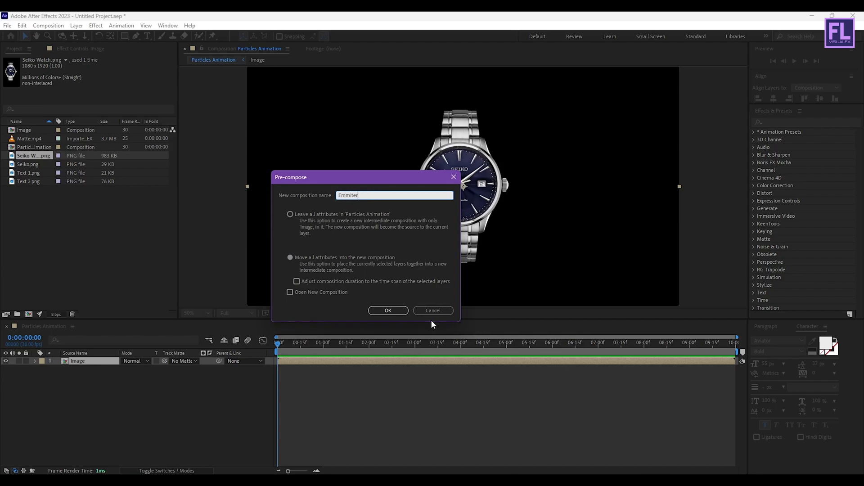
key("Return")
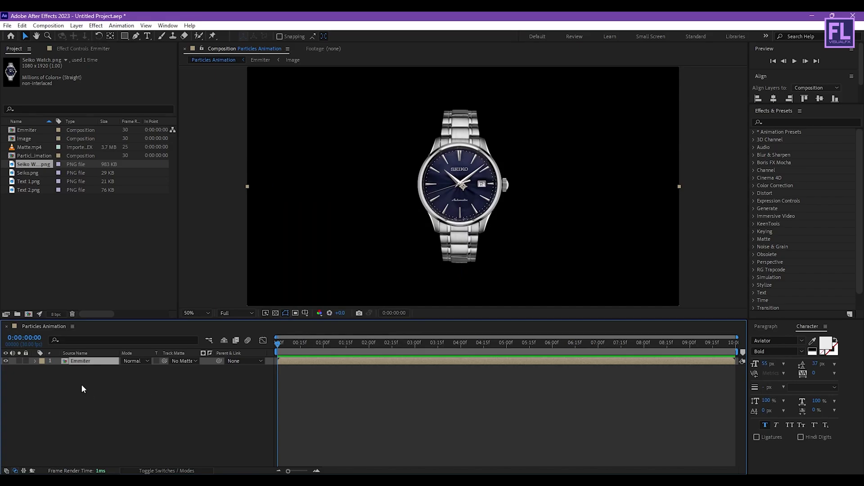
Make the Emmiter layer a 3D layer and hide it.
left_click(157, 471)
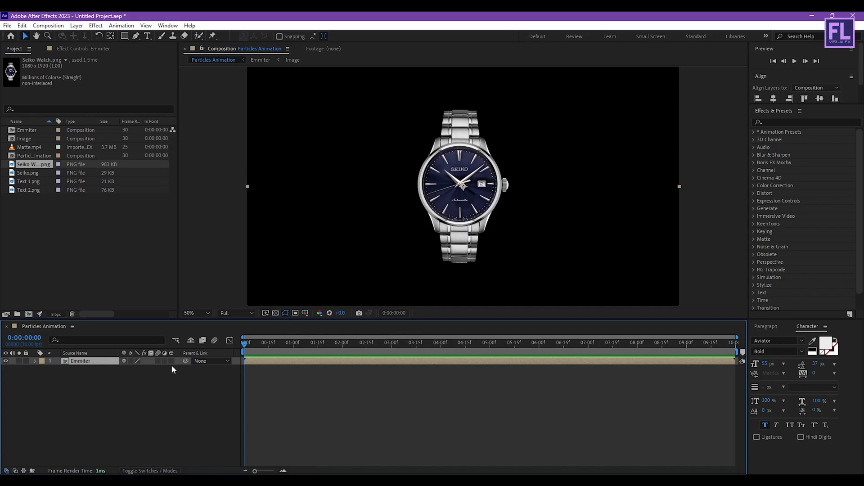
left_click(171, 361)
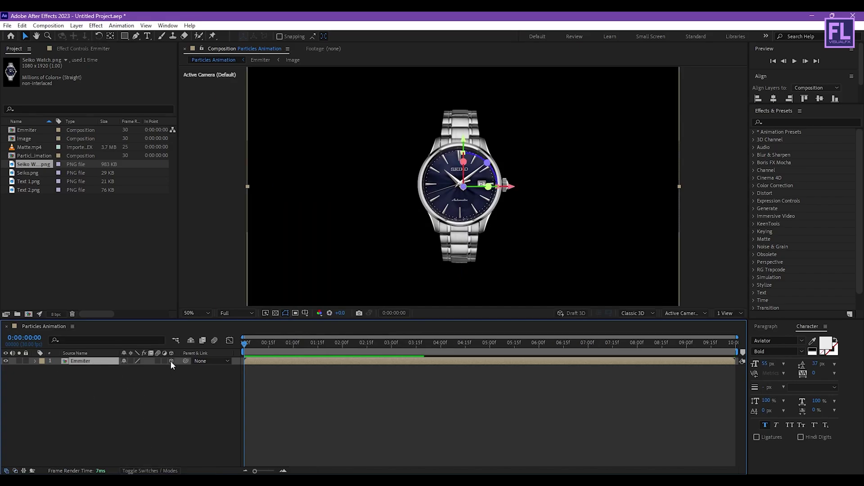
left_click(6, 362)
left_click(91, 404)
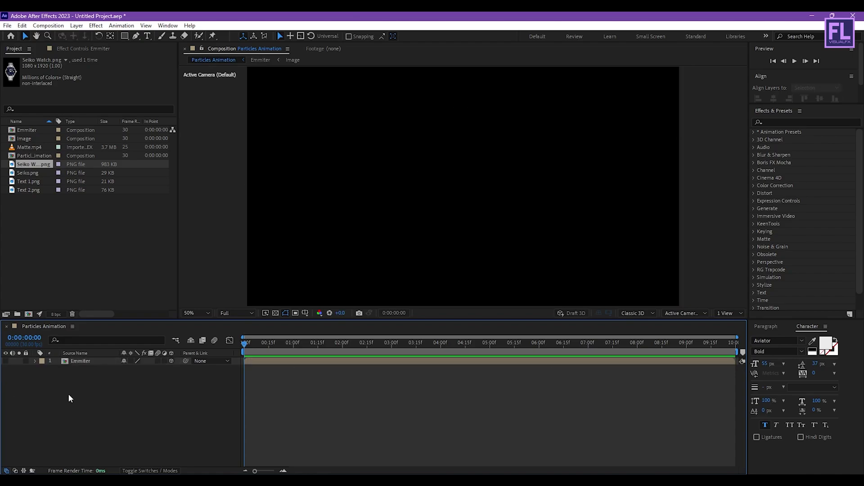
Create a black 1920x1080 solid layer named Particles 1.
right_click(70, 398)
mouse_move(104, 281)
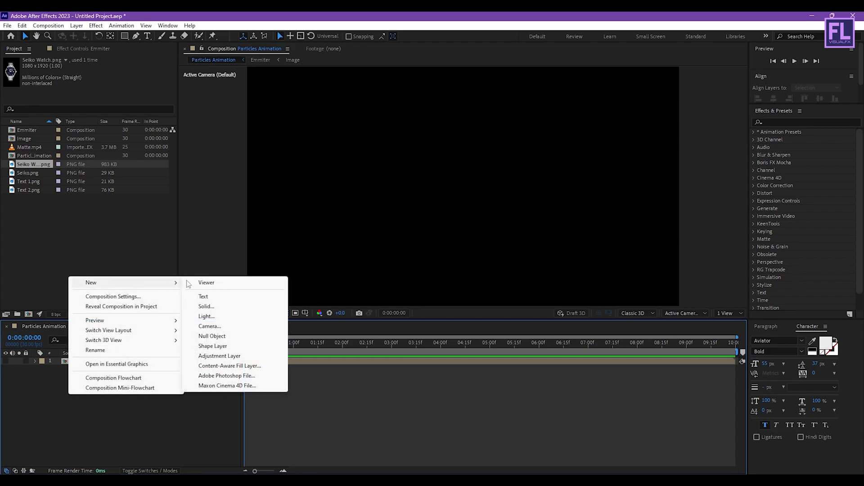
left_click(206, 306)
left_click_drag(351, 177, 365, 196)
type("Particles 1")
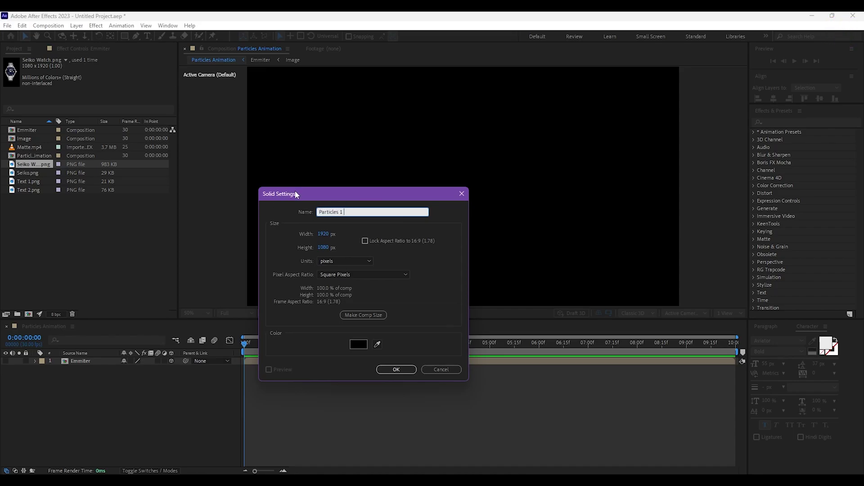
left_click(402, 370)
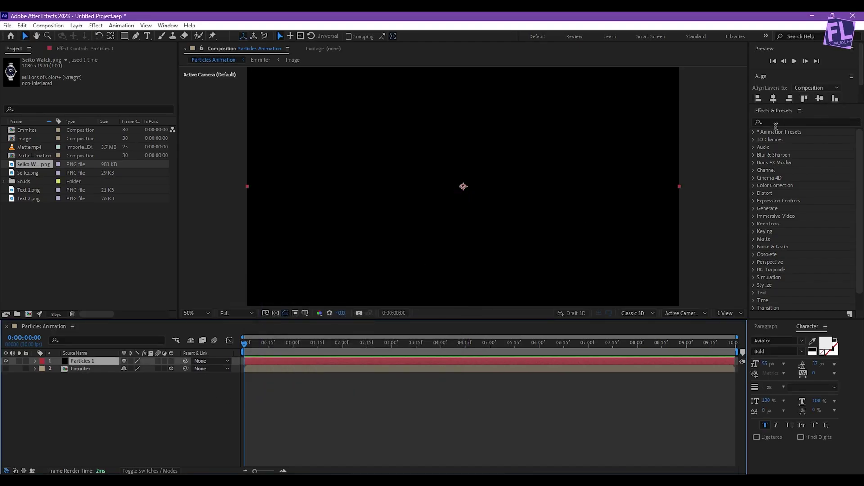
Find the Trapcode Particular effect and apply it to the Particles 1 layer.
left_click(776, 123)
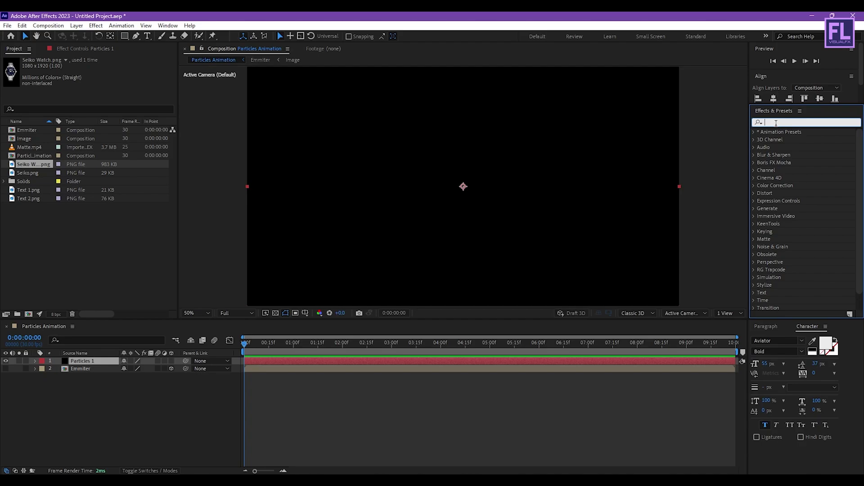
type("parti")
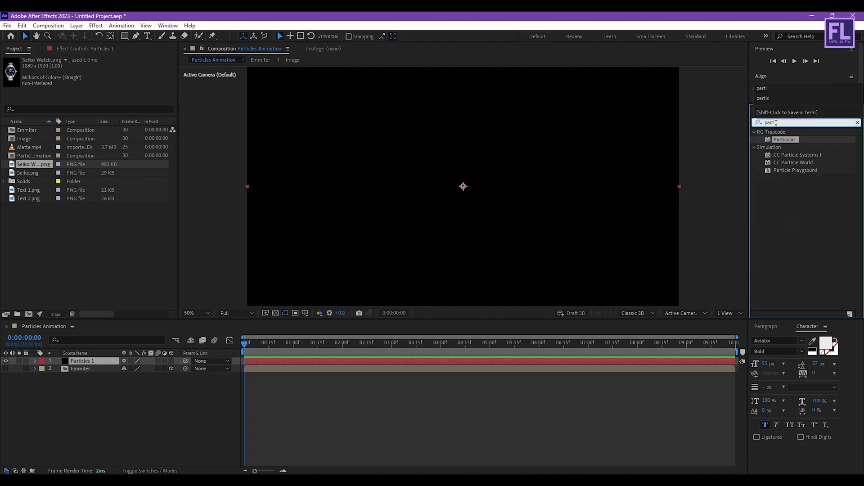
left_click_drag(786, 143, 438, 170)
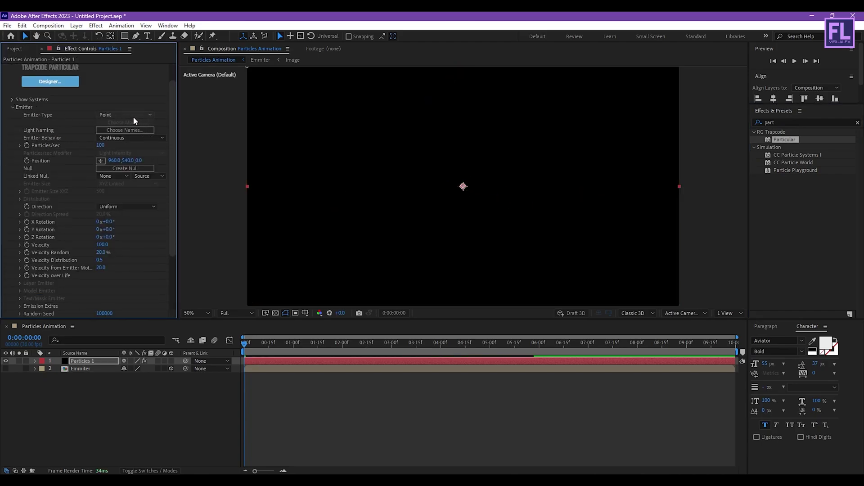
Set Particular's Emitter Type to Layer and Particles/sec to 100000.
left_click(118, 116)
left_click(76, 171)
left_click(125, 115)
left_click(103, 154)
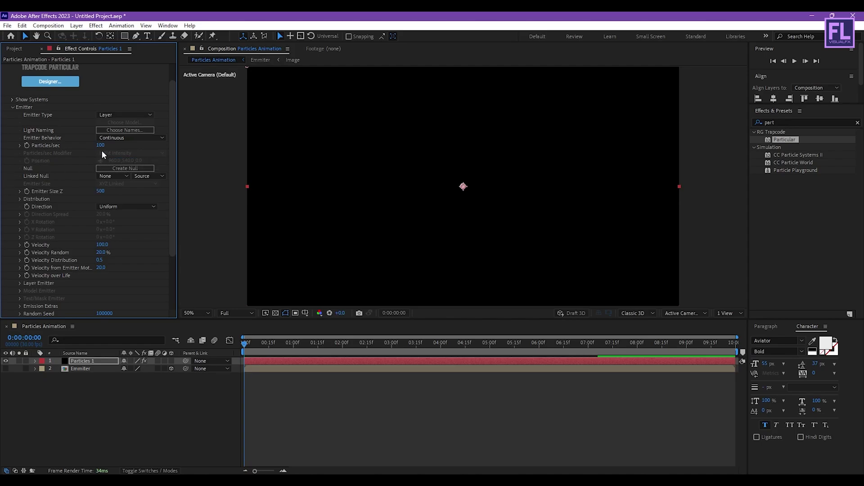
left_click(100, 145)
type("100000")
Set Emitter Size Z, Velocity, Velocity Random, Velocity Distribution and Velocity from Emitter Motion to 0.
left_click(99, 193)
type("0")
key("Return")
left_click(101, 246)
type("0")
key("Tab")
type("0")
key("Tab")
type("0")
key("Tab")
type("0")
Assign the Emmiter layer as the source in Layer Emitter and advance the playhead to 0:00:00:08 to preview the particles.
left_click(19, 283)
scroll(107, 291, "down", 2)
left_click(112, 250)
left_click(137, 285)
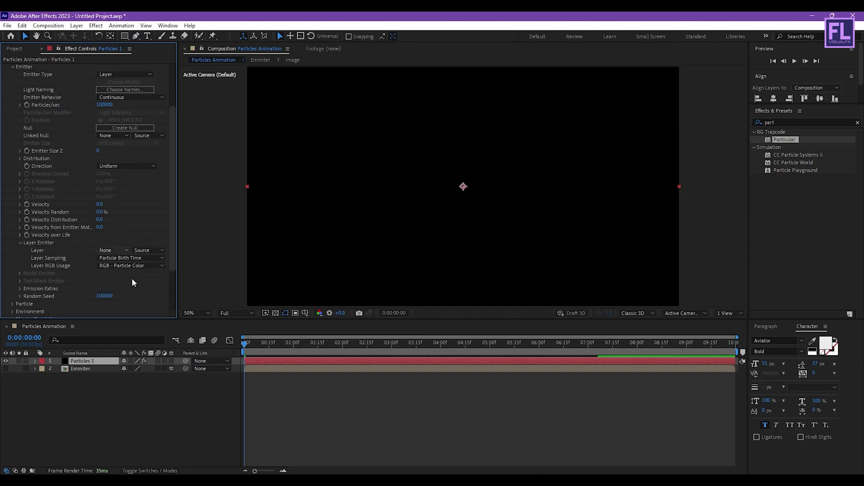
left_click(20, 243)
mouse_move(244, 344)
left_mouse_down()
mouse_move(259, 343)
mouse_move(252, 346)
left_mouse_up()
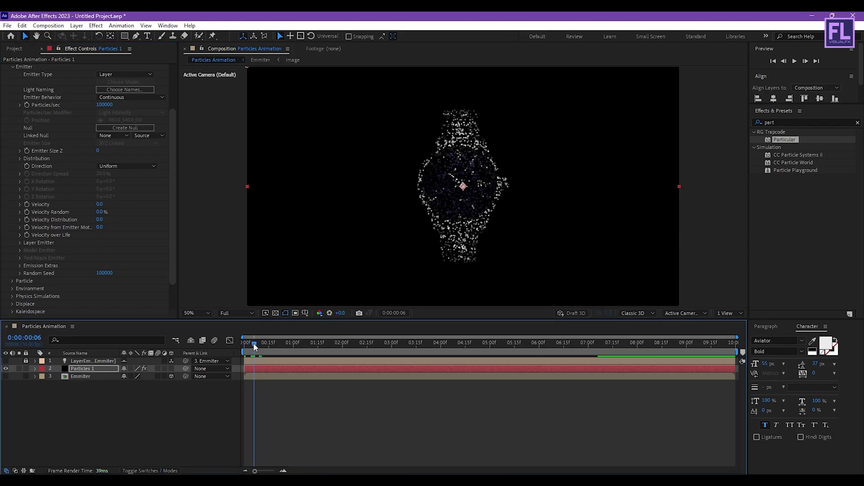
In Particular's Particle settings, set Size to 3, Size Random to 50% and Sphere Feather to 0.
scroll(112, 277, "up", 3)
left_click(12, 127)
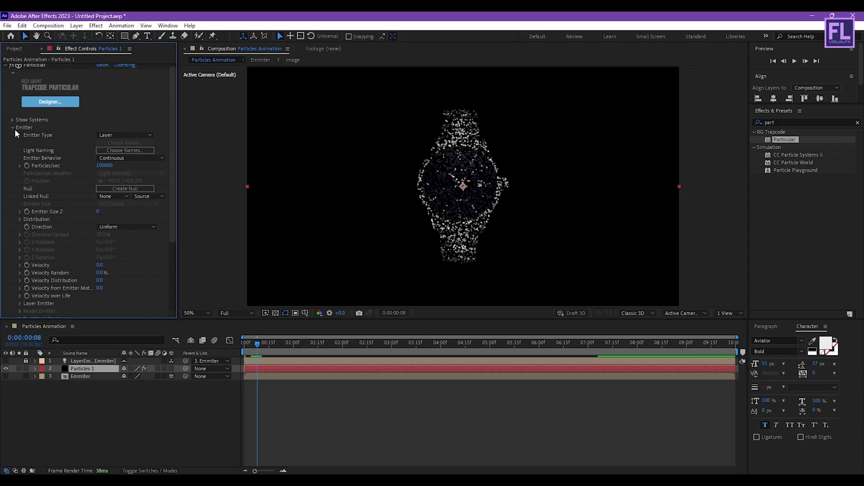
left_click(12, 138)
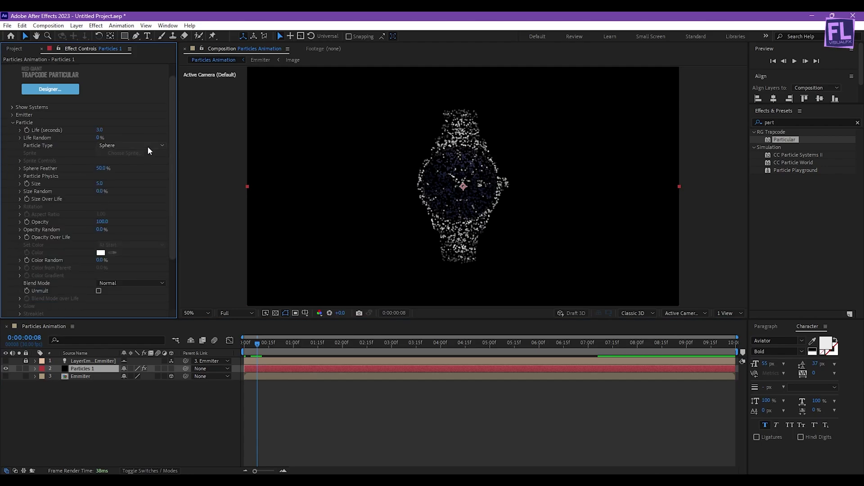
left_click(100, 184)
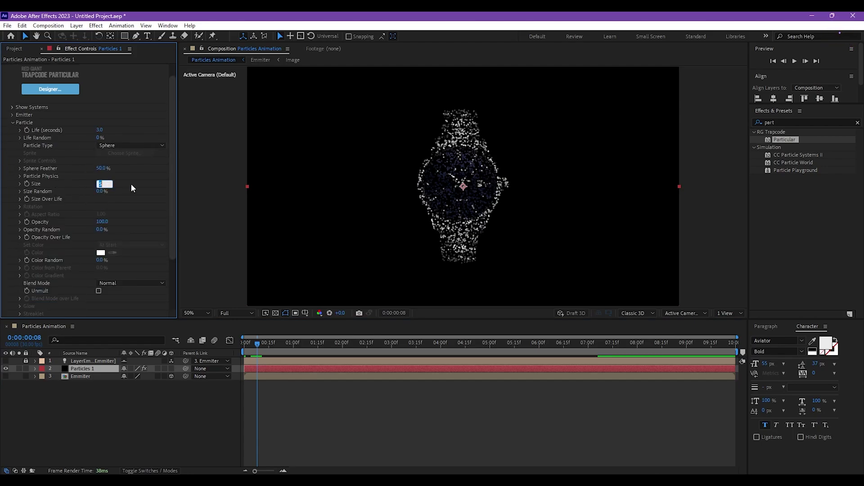
type("3")
key("Return")
left_click(99, 191)
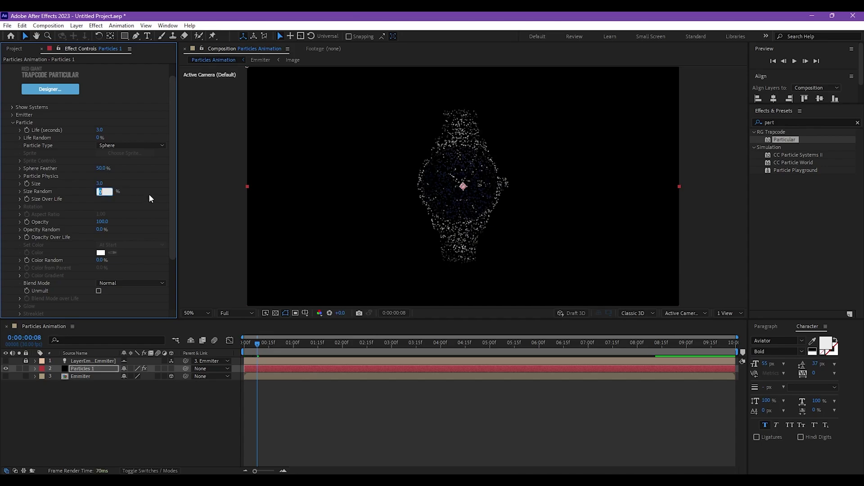
type("50")
key("Return")
left_click(101, 168)
type("0")
key("Return")
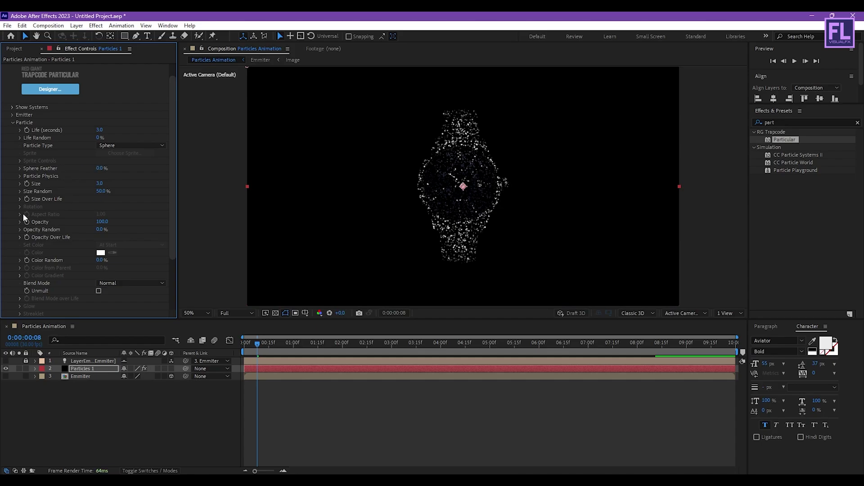
Apply the Offset Slope curve preset to the particles' Size Over Life.
left_click(20, 200)
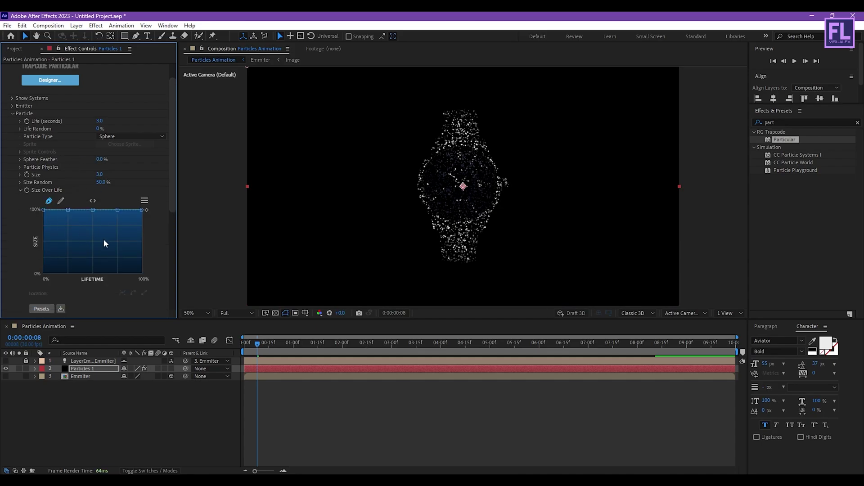
scroll(41, 276, "down", 2)
left_click(41, 269)
scroll(61, 264, "down", 5)
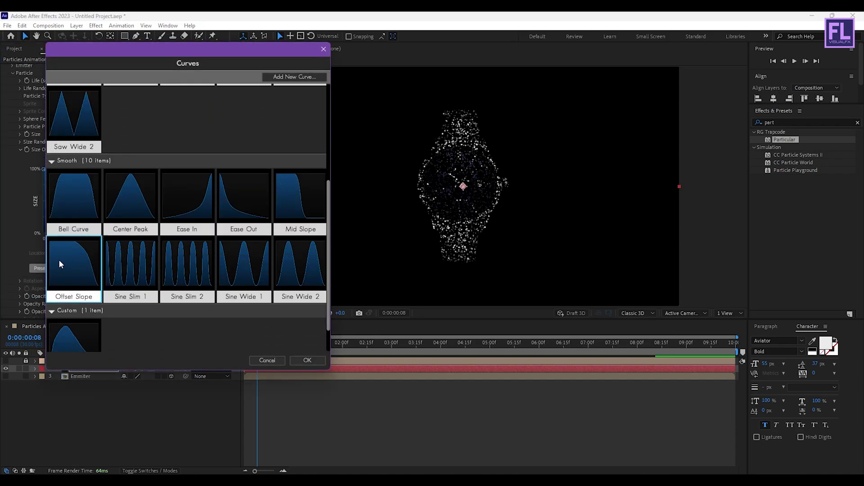
left_click(307, 360)
scroll(65, 230, "up", 2)
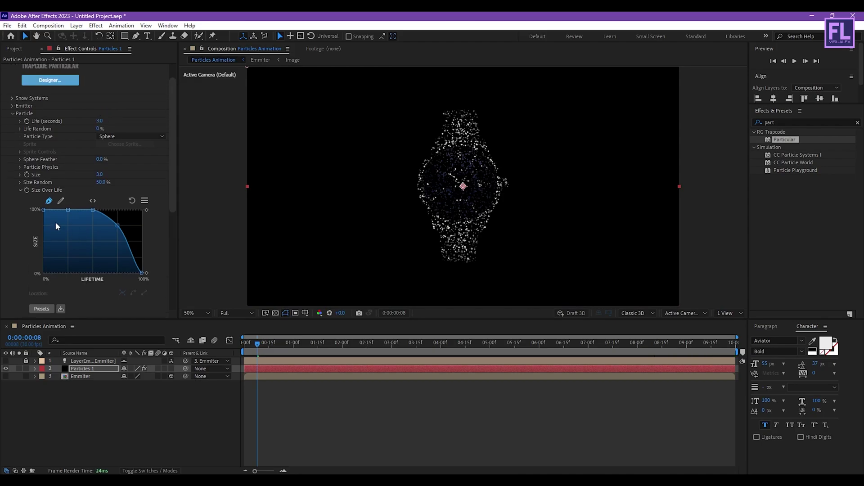
left_click(20, 190)
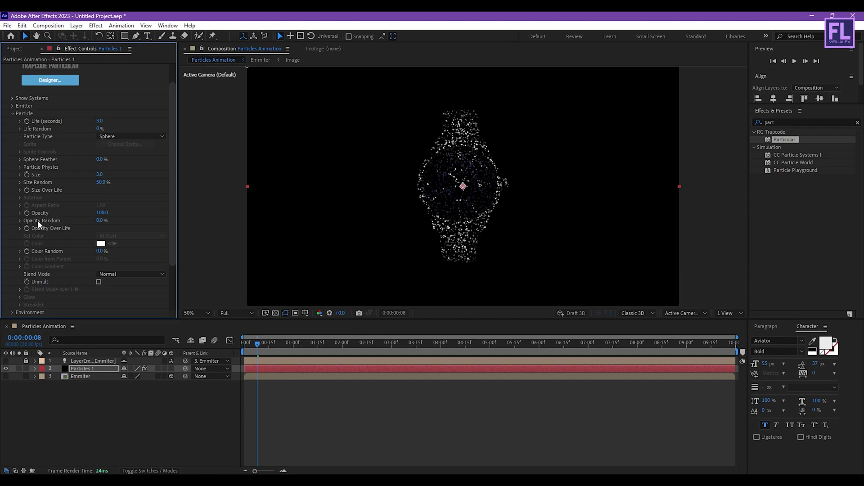
Set Opacity Random to 100% and apply the Offset Slope curve preset to Opacity Over Life.
left_click_drag(236, 219, 92, 231)
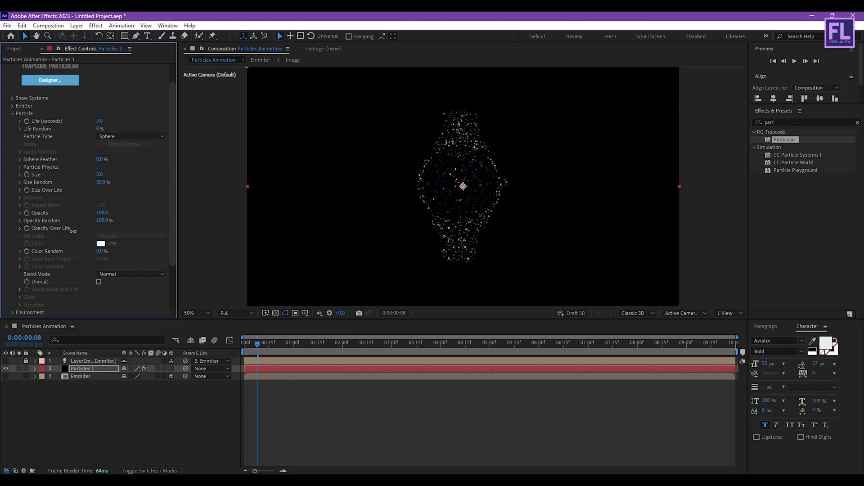
left_click(21, 228)
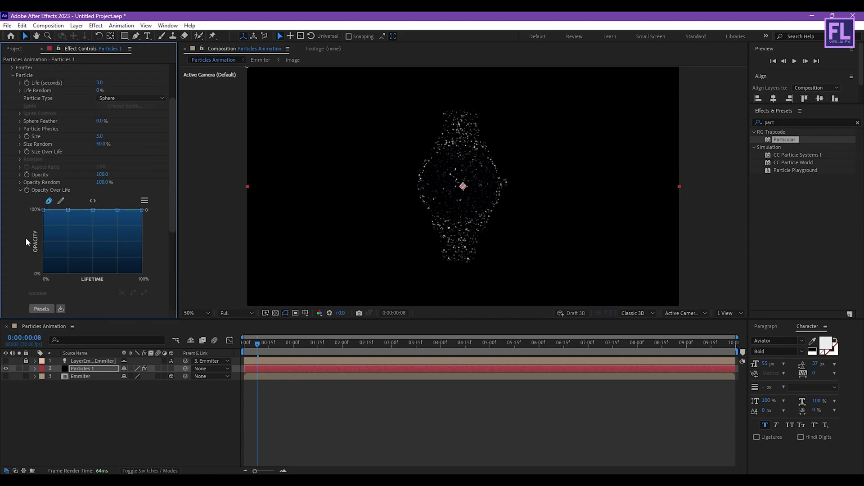
scroll(27, 257, "down", 4)
left_click(40, 248)
scroll(152, 228, "down", 3)
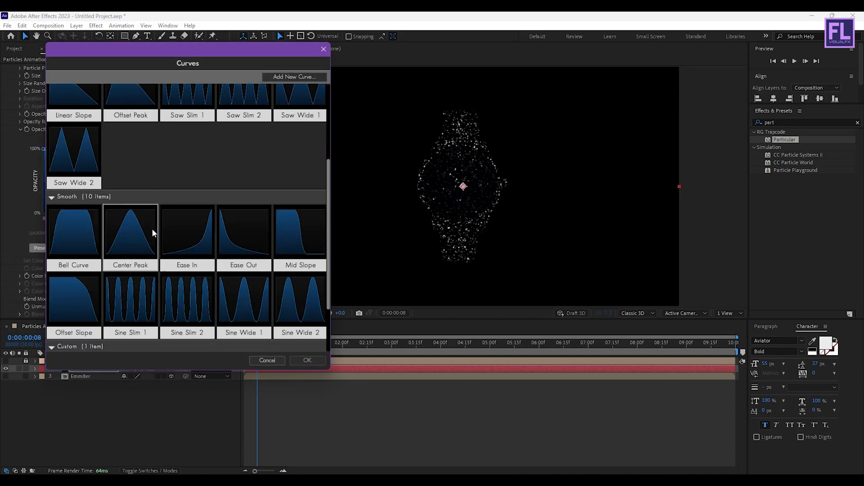
left_click(78, 264)
left_click(307, 360)
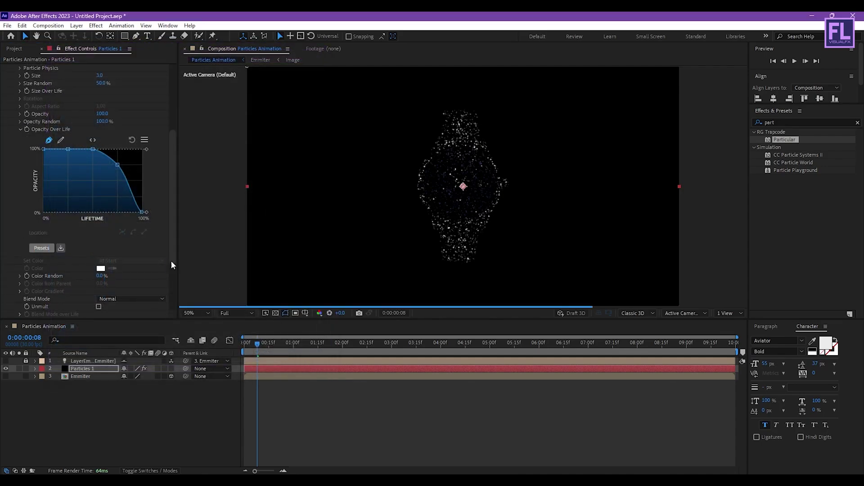
scroll(141, 254, "up", 2)
scroll(140, 253, "up", 2)
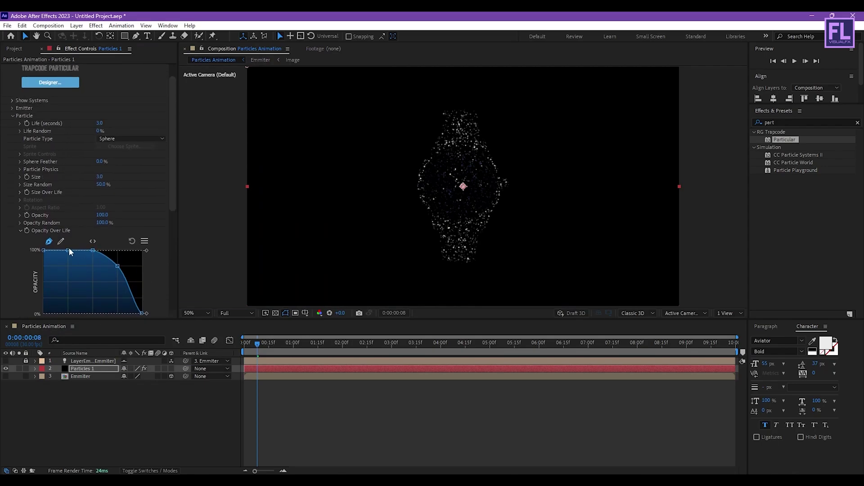
left_click(21, 231)
Choose a different Blend Mode for the particles and collapse the Particle settings.
scroll(18, 230, "down", 1)
left_click(96, 256)
left_click(128, 285)
scroll(103, 221, "up", 2)
left_click(12, 138)
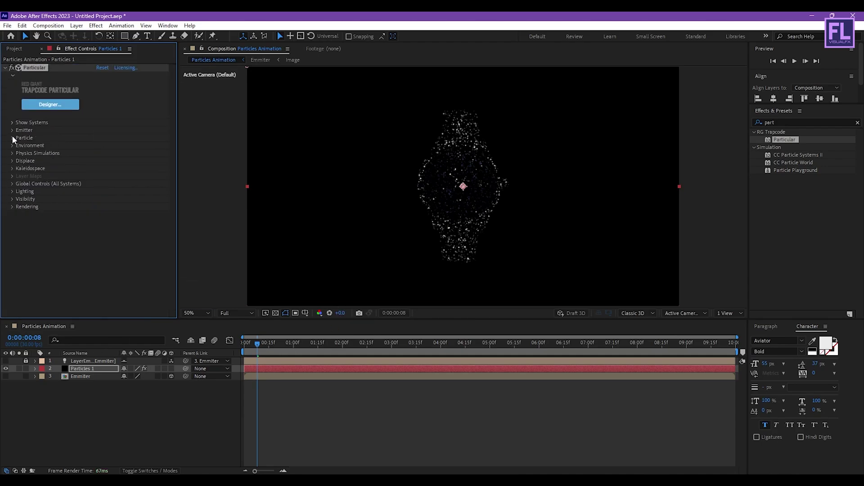
In the Environment settings, set Wind X to 510 and the Air Turbulence Affect Position to 100.
left_click(12, 145)
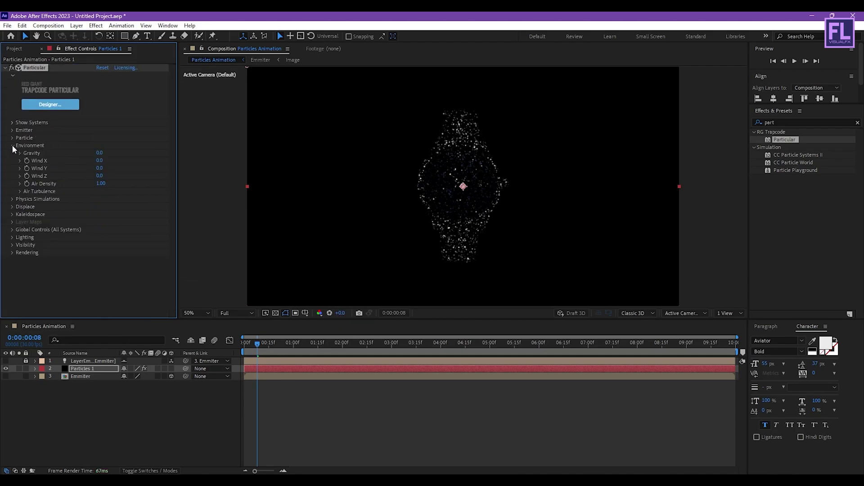
left_click(98, 160)
type("510")
key("Return")
left_click(20, 191)
left_click(97, 200)
type("100")
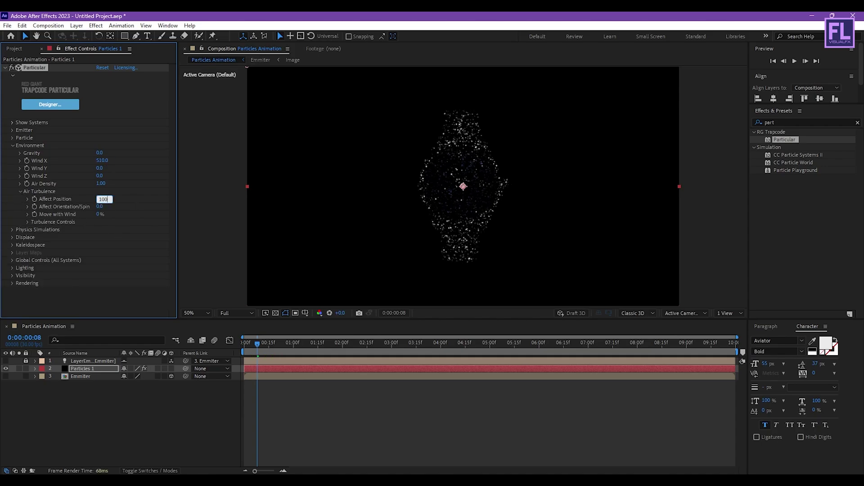
key("Return")
Keyframe Particles/sec on Particles 1 from 100000 at 0:00:03:15 to 0 at 0:00:05:10.
left_click(409, 345)
left_click(441, 345)
left_click_drag(246, 339, 416, 347)
left_click(12, 130)
scroll(90, 166, "down", 1)
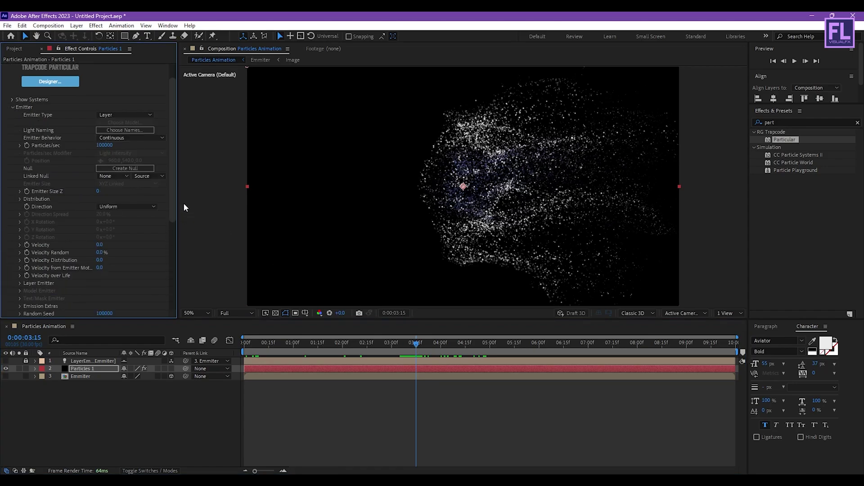
left_click(27, 145)
left_click_drag(412, 349, 505, 348)
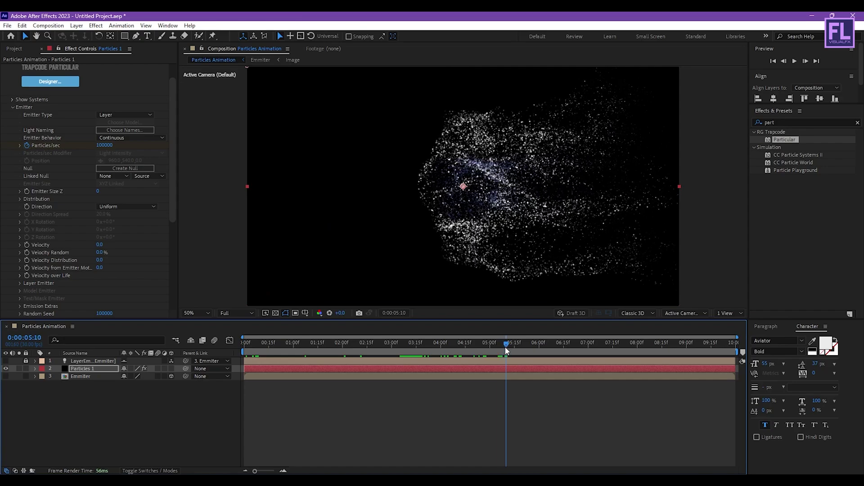
left_click(104, 145)
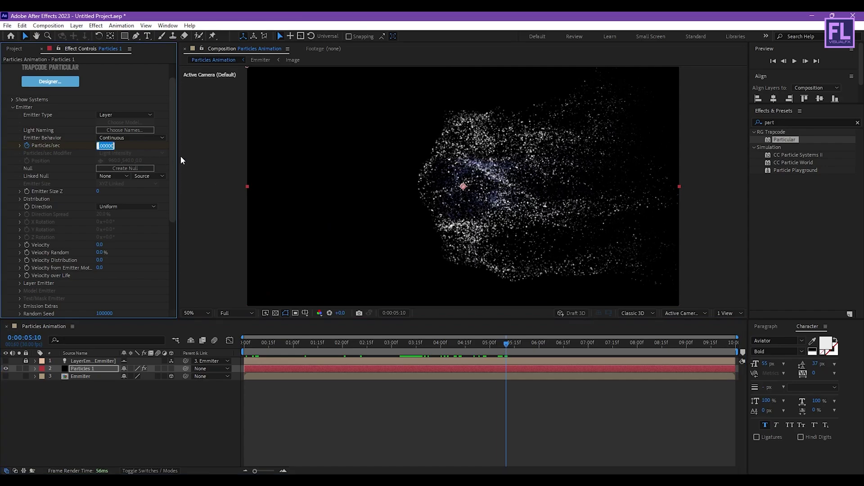
type("0")
key("Return")
Play the composition from the start and scrub through it to review how the particle emission fades out.
left_click_drag(506, 345, 243, 345)
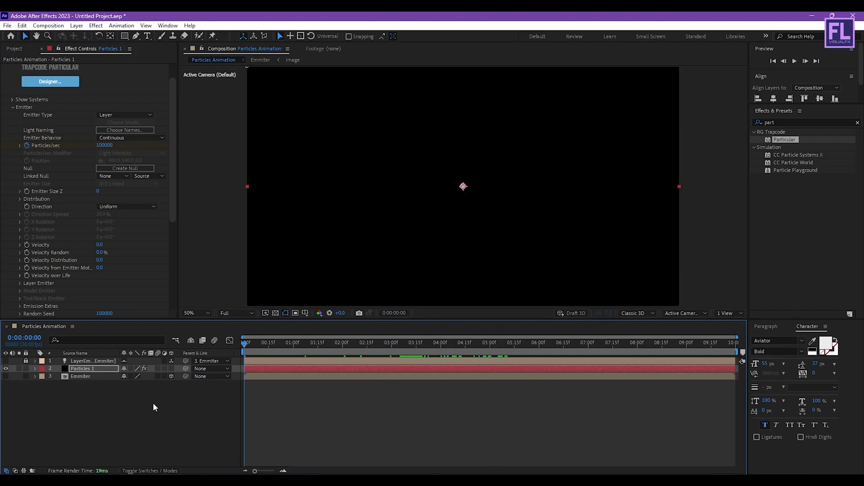
key("space")
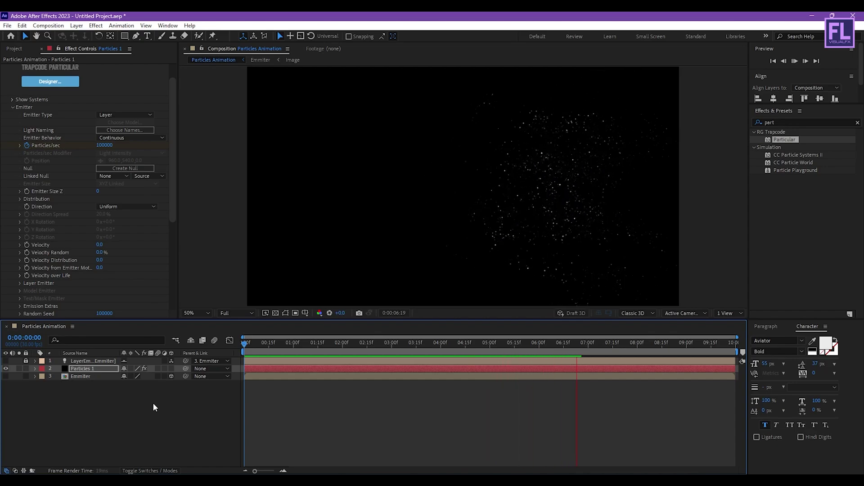
left_click_drag(428, 343, 354, 339)
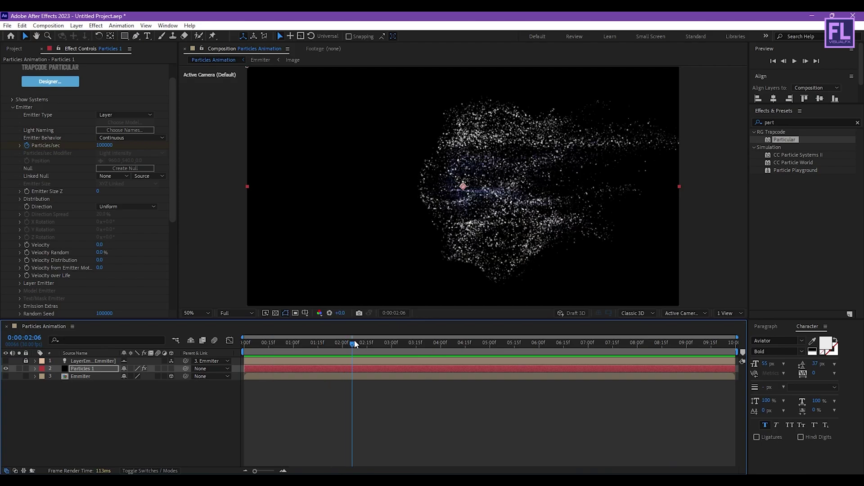
key("space")
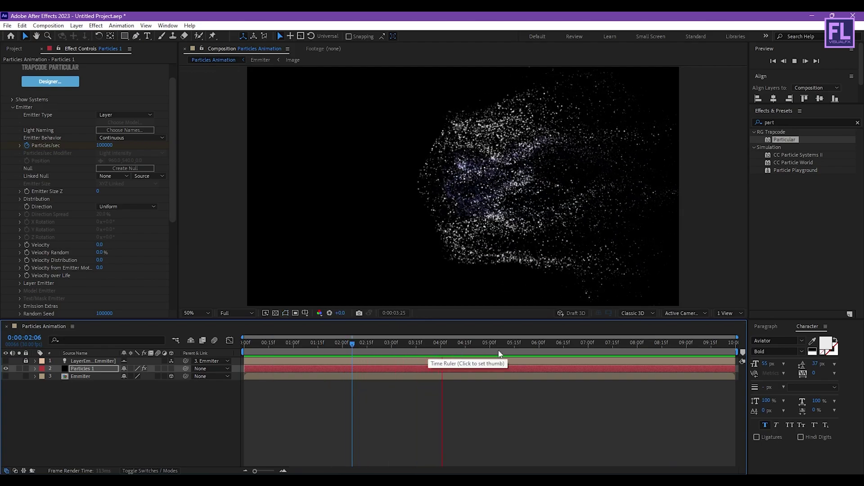
left_click_drag(522, 343, 431, 341)
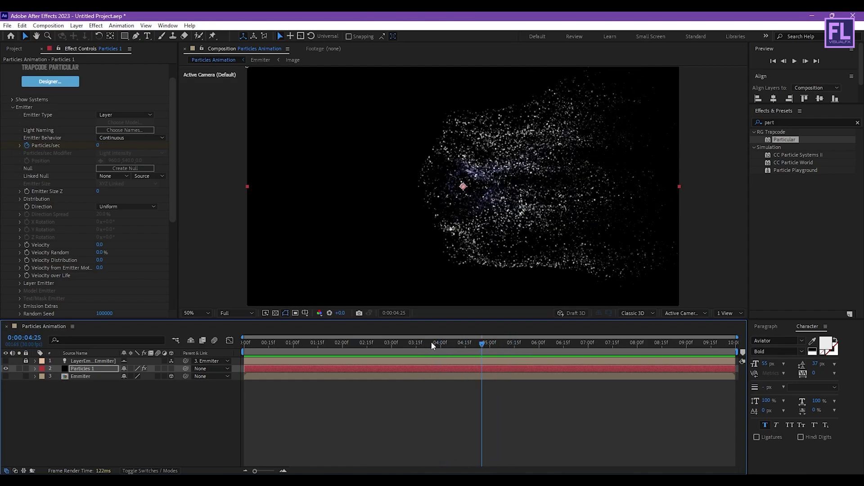
Duplicate the Particles 1 layer and rename the copy Particles 2.
left_click(114, 391)
left_click(83, 368)
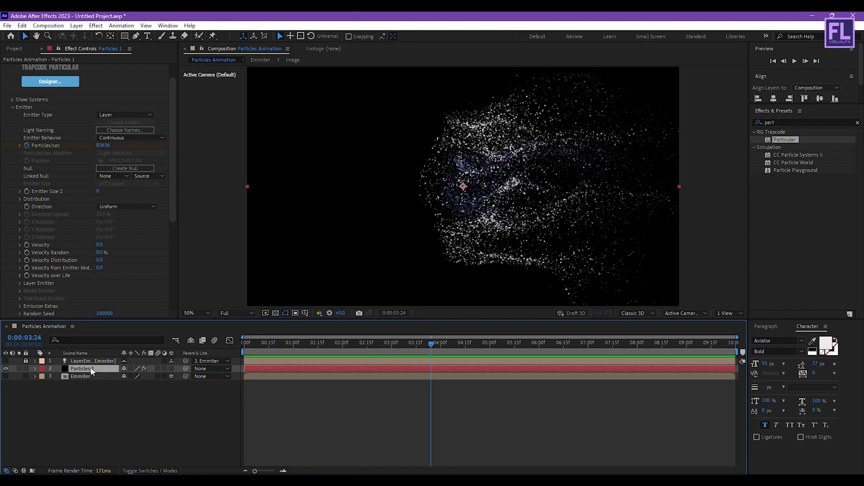
key("ctrl+d")
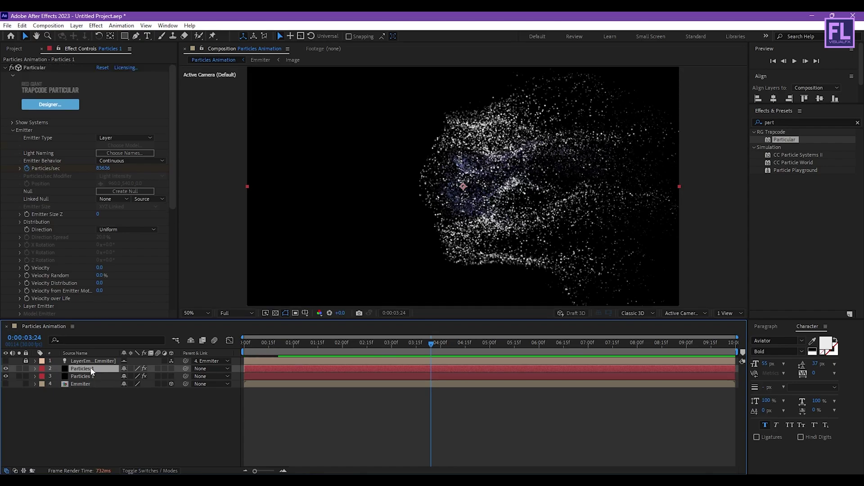
key("Return")
key("Right")
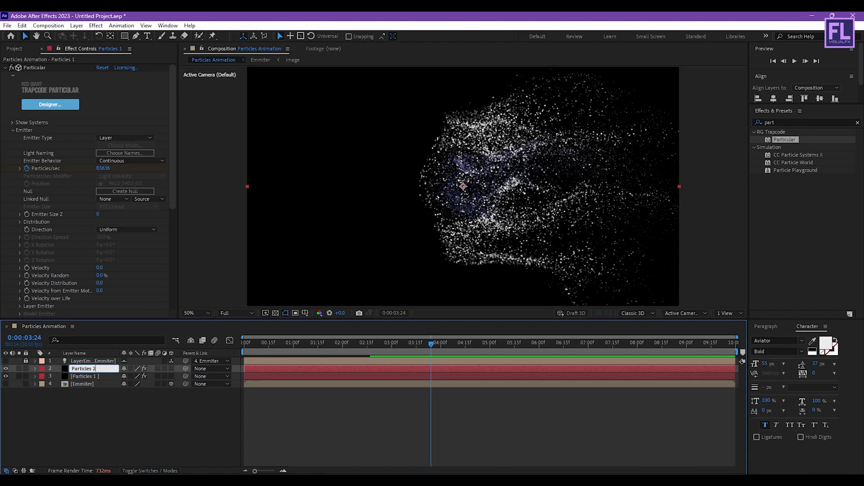
key("Return")
left_click(150, 430)
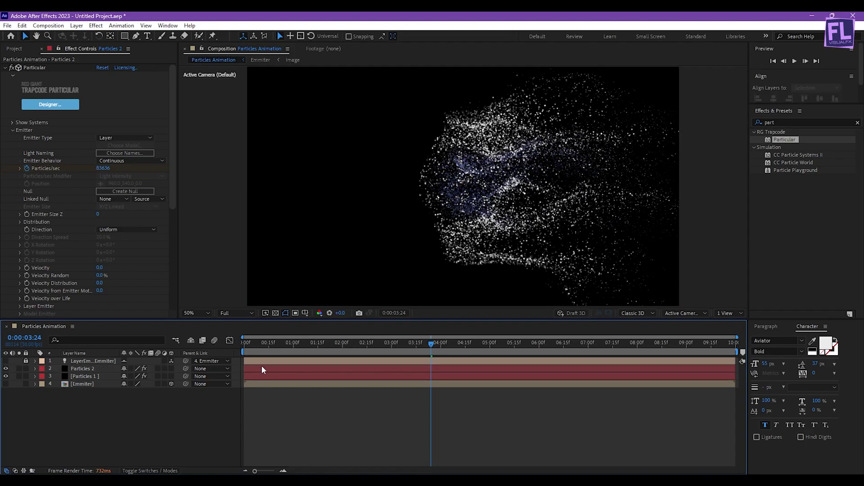
Shift both Particles/sec keyframes of Particles 2 so the first sits at 0:00:05:24, and check the emission up to 0:00:07:07.
left_click_drag(407, 344, 359, 344)
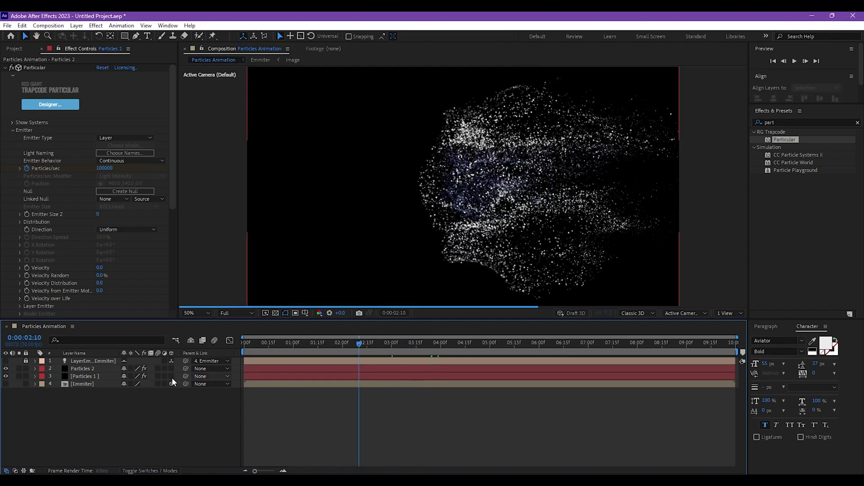
left_click(83, 370)
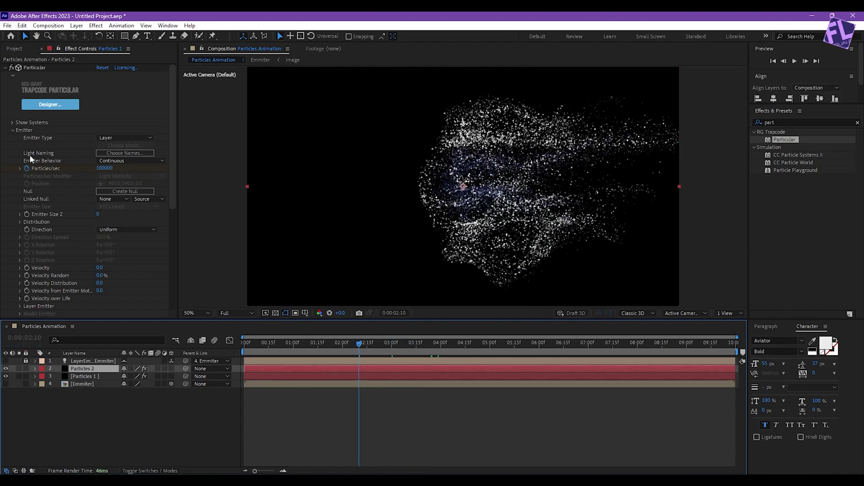
key("u")
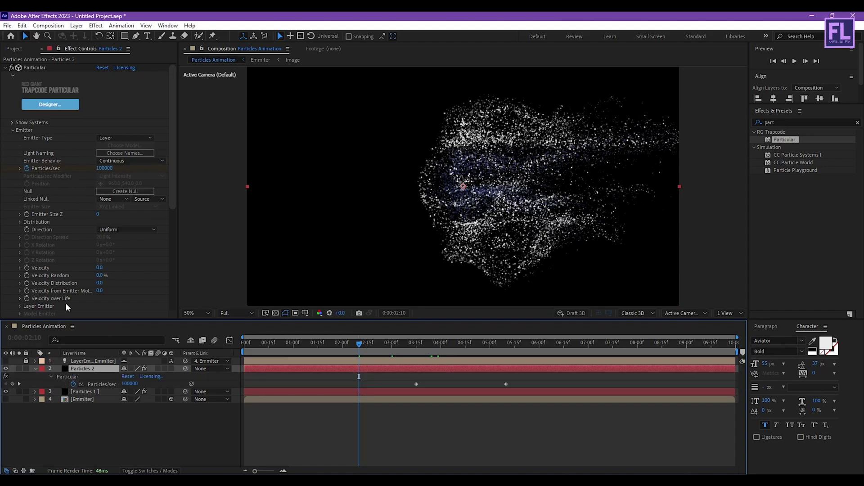
mouse_move(514, 381)
left_mouse_down()
mouse_move(403, 389)
mouse_move(529, 385)
left_mouse_up()
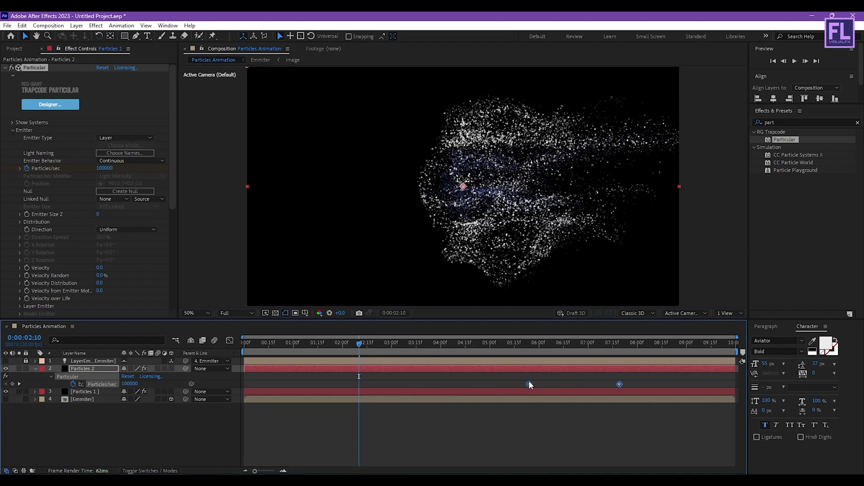
left_click(529, 345)
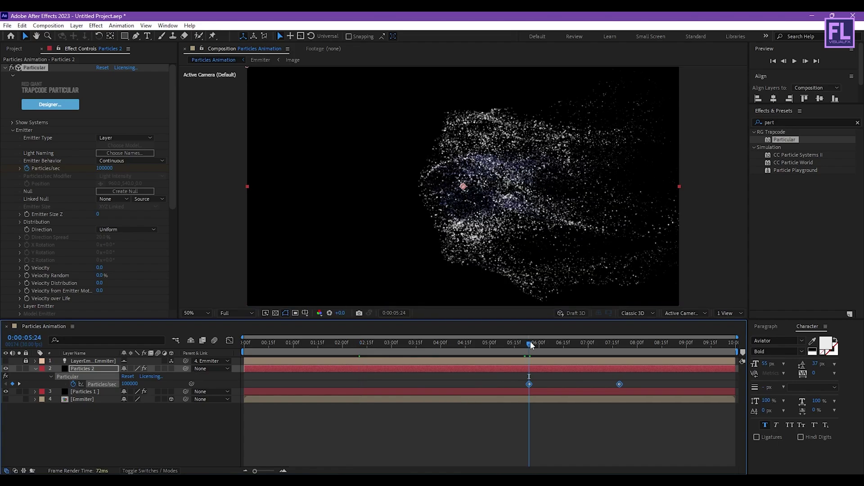
left_click(582, 345)
left_click(601, 345)
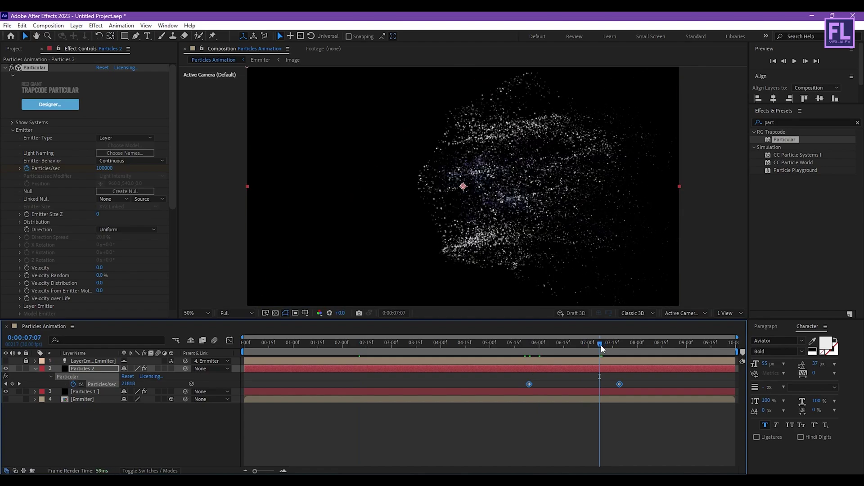
Move the second Particles/sec keyframe of Particles 2 to 0:00:07:08 and review the frame at 0:00:05:21.
left_click(603, 344)
left_click(642, 383)
left_click_drag(619, 385, 601, 385)
left_click_drag(601, 341, 524, 341)
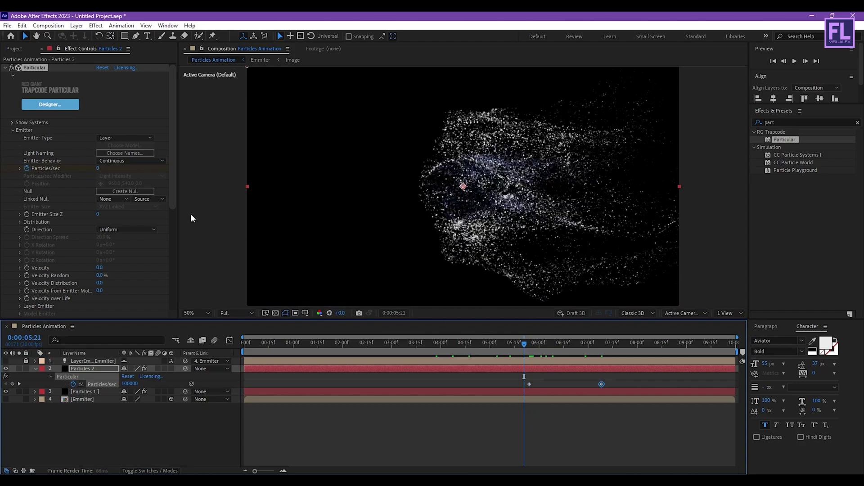
Set the particle Size of Particles 2 to 2.
left_click(12, 130)
left_click(13, 137)
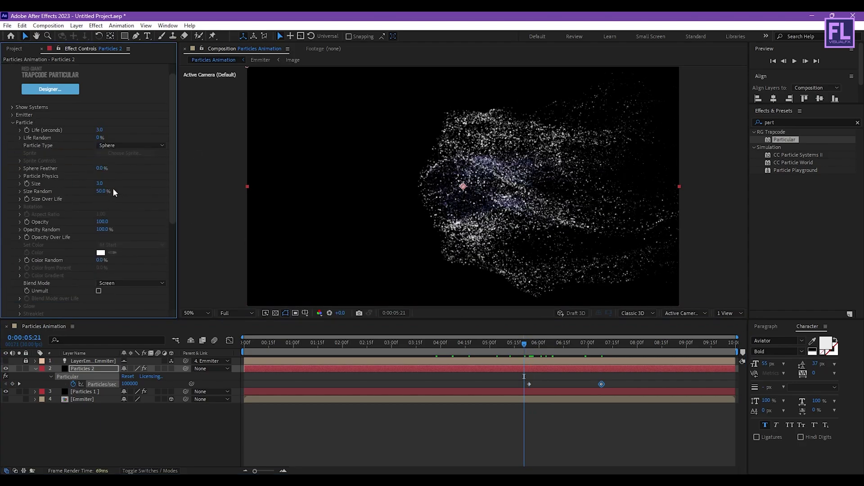
type("2")
key("Return")
scroll(128, 193, "down", 5)
scroll(29, 147, "up", 6)
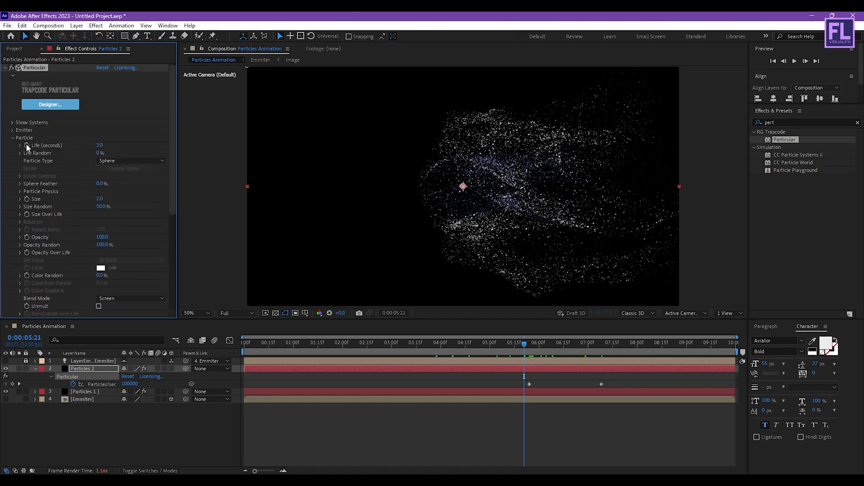
In the Environment settings of Particles 2, set Wind X to 0 and the air turbulence Affect Position to 20.
left_click(12, 137)
left_click(12, 145)
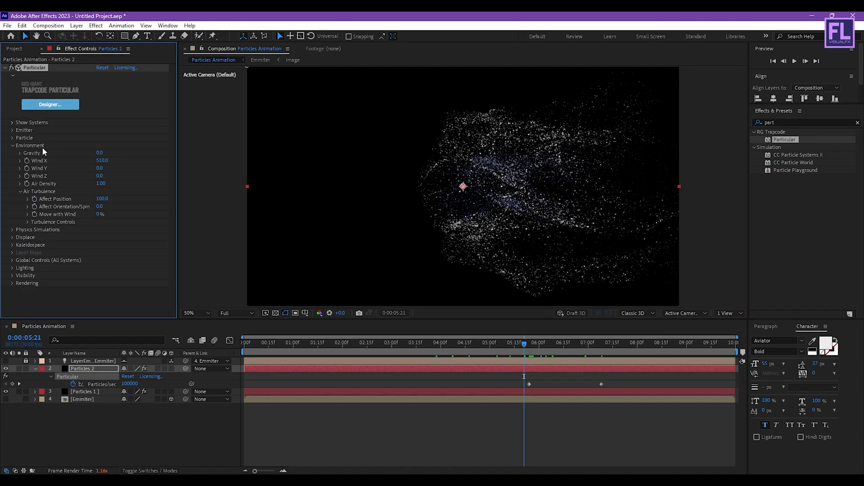
left_click(102, 161)
type("0")
key("Return")
left_click(102, 198)
type("20")
key("Return")
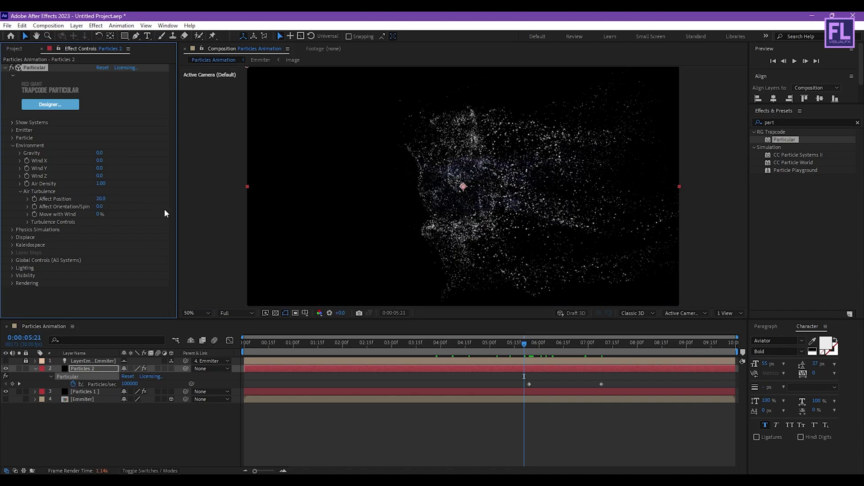
Keyframe Wind X on Particles 2 from 0 at 0:00:06:15 to 600 at 0:00:07:08.
left_click_drag(558, 346, 565, 345)
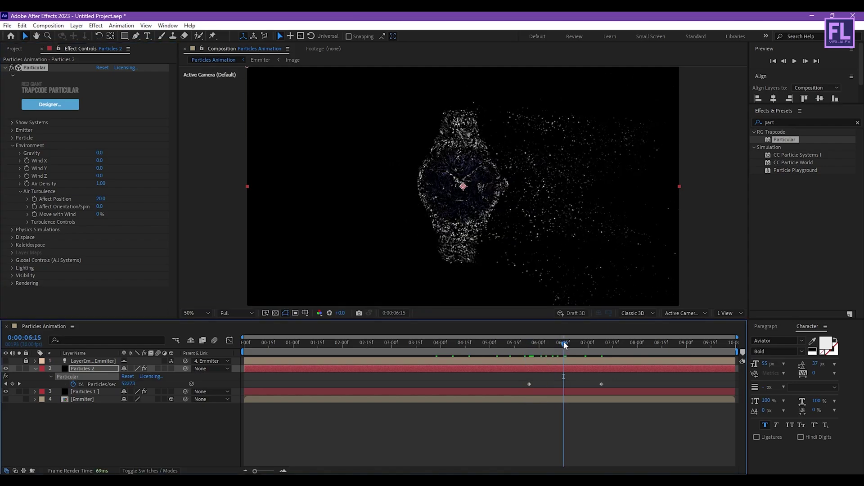
left_click(28, 160)
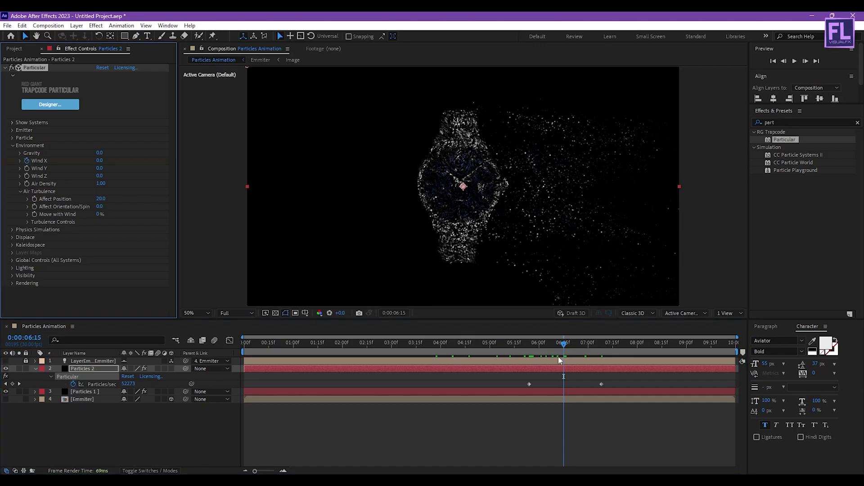
left_click_drag(569, 343, 600, 344)
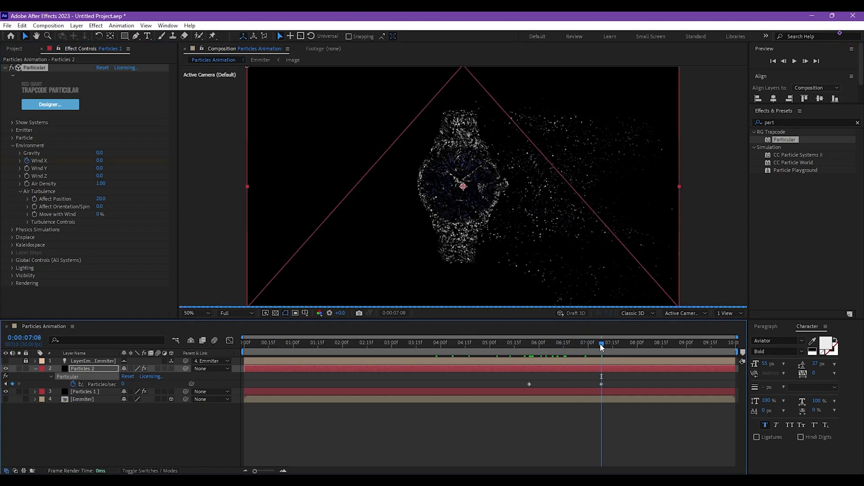
left_click(99, 161)
type("600")
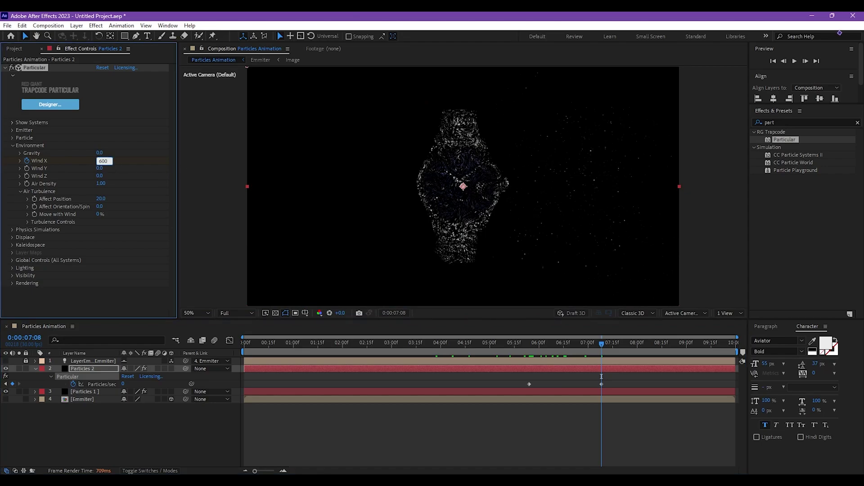
left_click(102, 291)
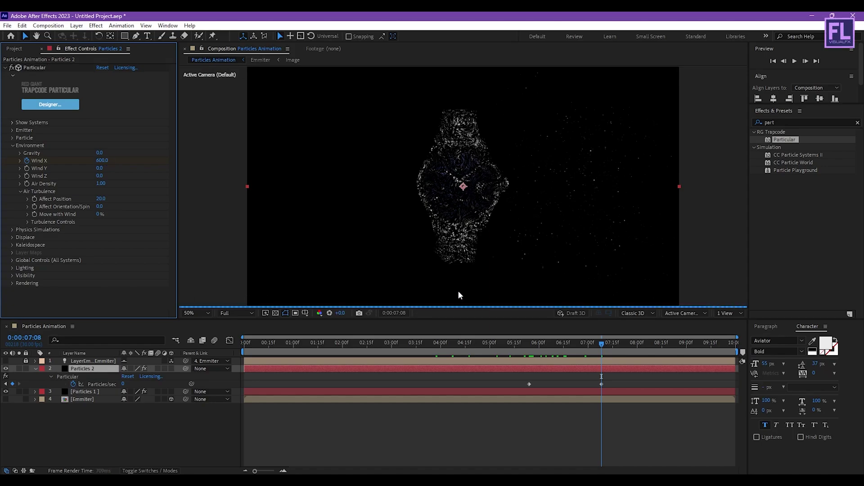
Check the early frames, and shift the Particles 1 layer in time to start at about 0:00:01:24.
left_click(35, 369)
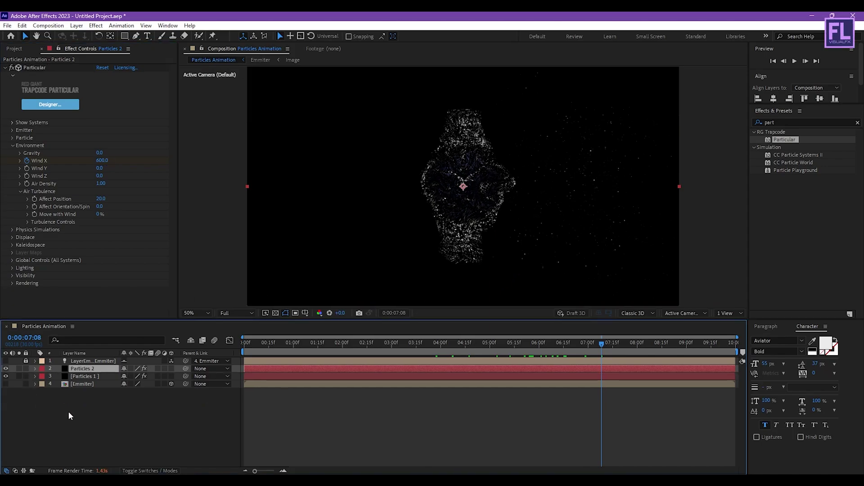
left_click(55, 410)
left_click(419, 350)
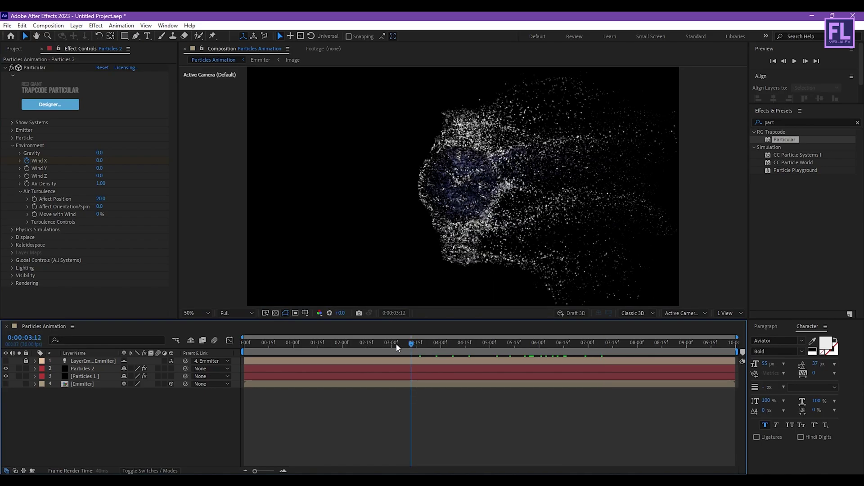
left_click(334, 350)
left_click(323, 351)
left_click(318, 351)
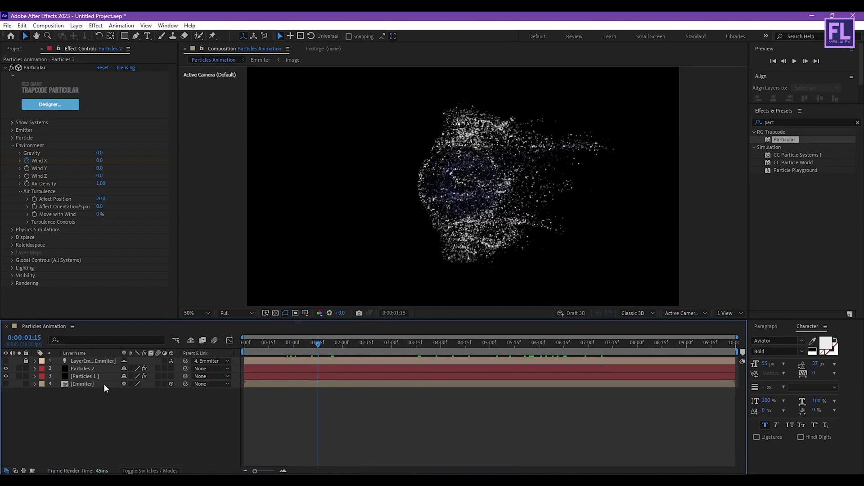
left_click(79, 377)
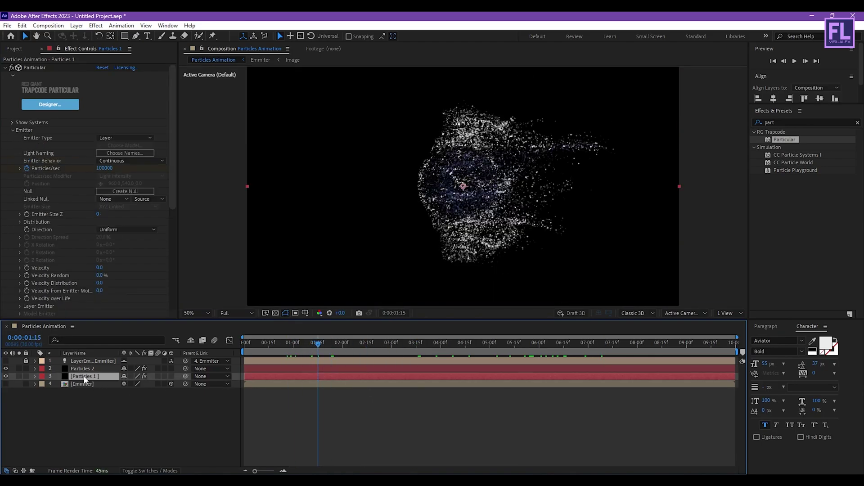
left_click_drag(255, 376, 336, 374)
left_click_drag(318, 344, 329, 343)
left_click_drag(334, 374, 340, 375)
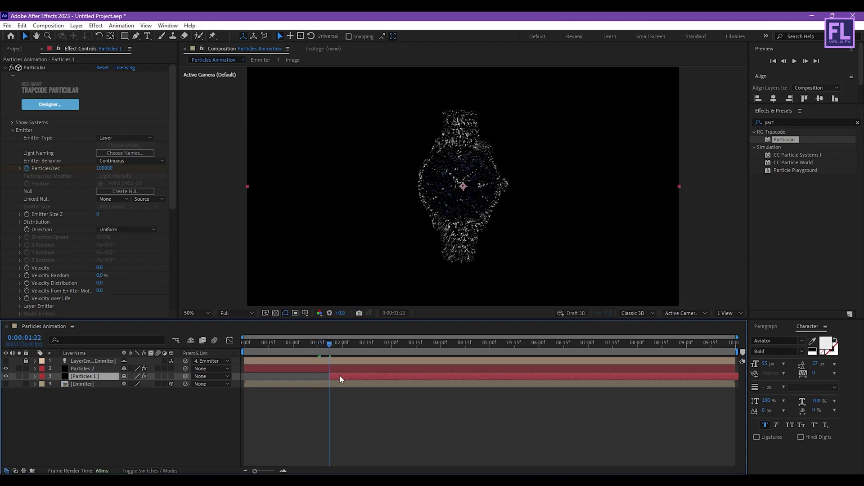
Play the animation from the beginning and scrub back to 0:00:05:13 to review the timing of both particle layers.
left_click_drag(329, 345, 170, 363)
key("space")
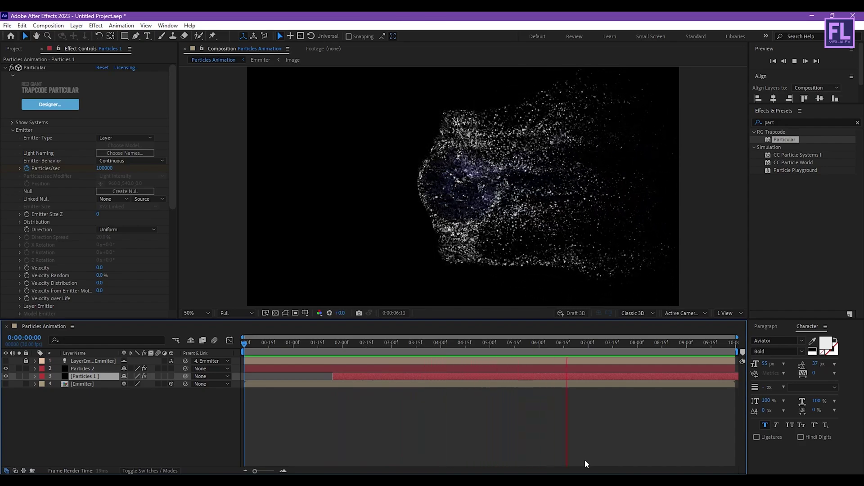
key("space")
left_click_drag(591, 352, 512, 349)
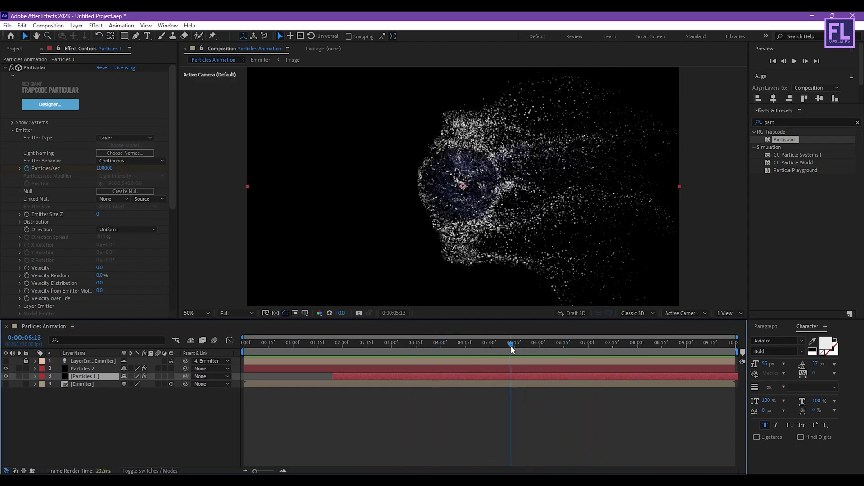
Add the Image composition as a layer between Particles 2 and Particles 1.
left_click(14, 48)
left_click(48, 142)
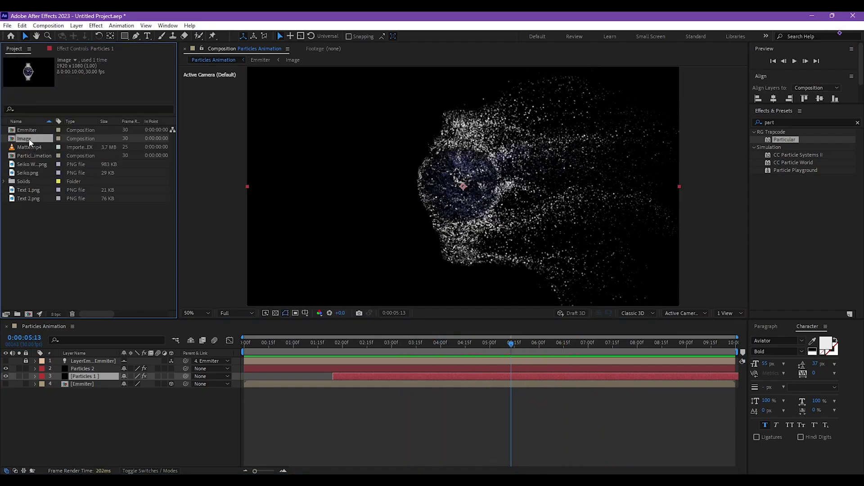
left_click_drag(27, 141, 89, 375)
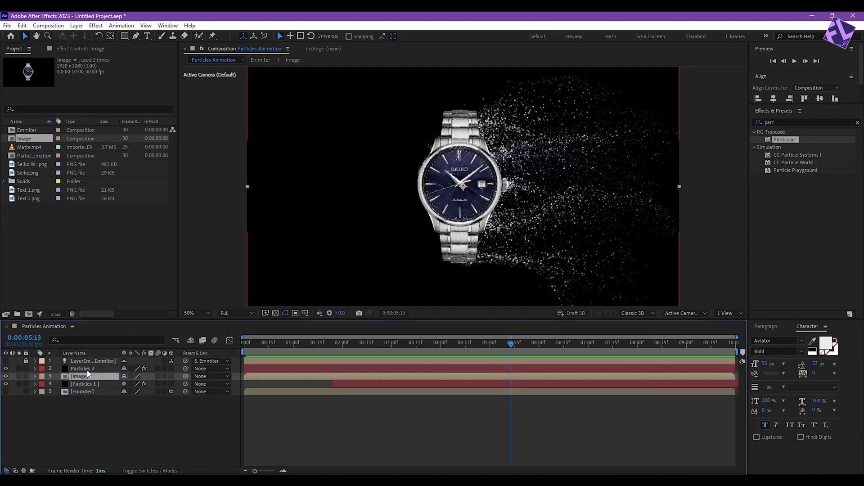
Add Matte.mp4 as a layer above Particles 2 and hide it.
left_click(33, 148)
left_click_drag(28, 148, 88, 369)
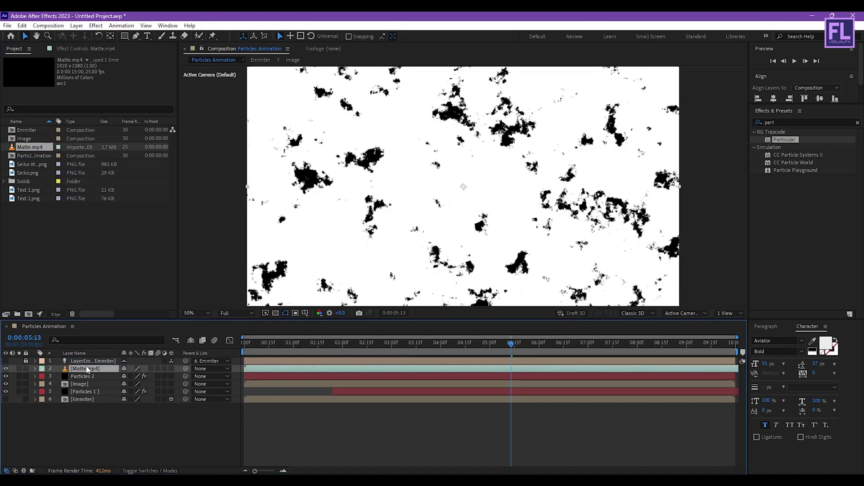
left_click(6, 369)
Use Matte.mp4 as an inverted luma track matte for the Image layer.
left_click(81, 385)
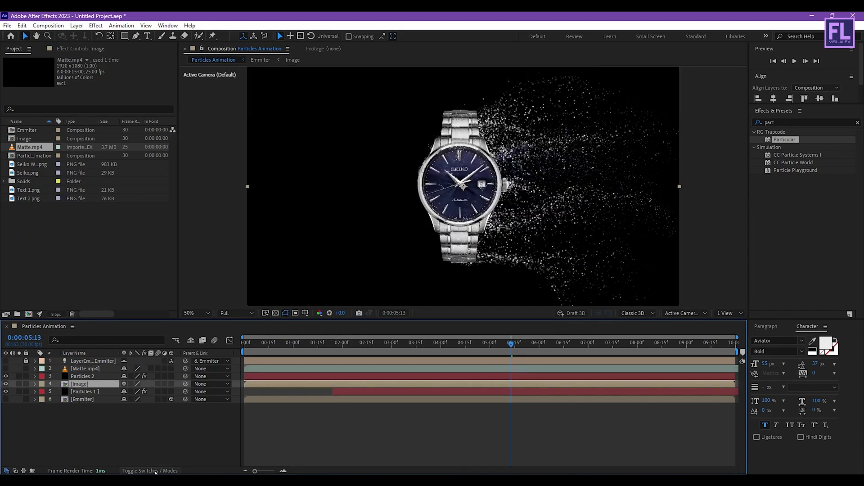
left_click(156, 471)
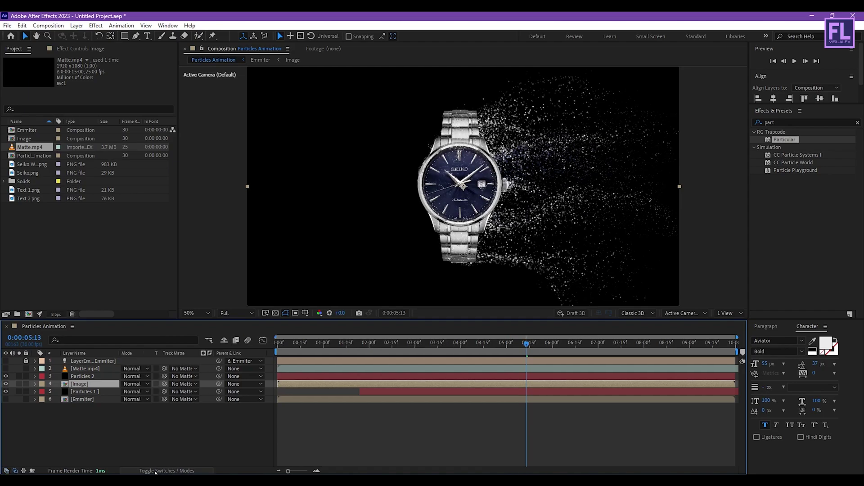
left_click(189, 385)
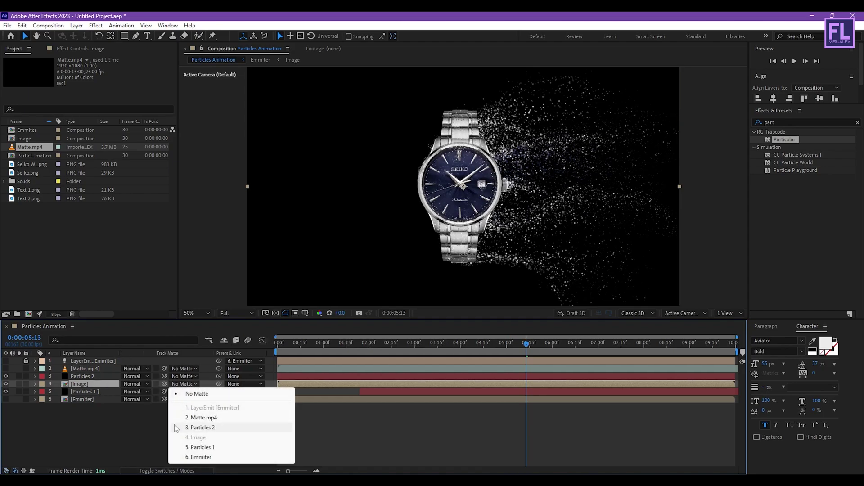
left_click(189, 418)
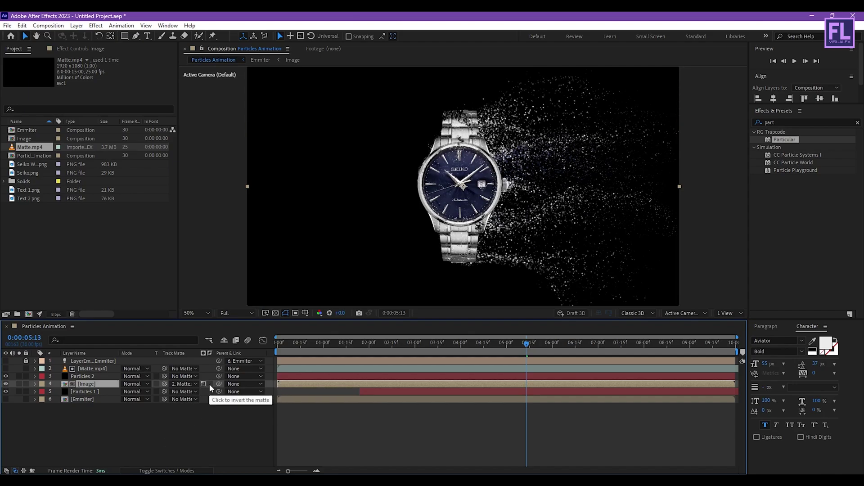
left_click(210, 387)
Play the composition from the start and scrub to 0:00:04:07 to review how the watch image and particles blend.
left_click(439, 345)
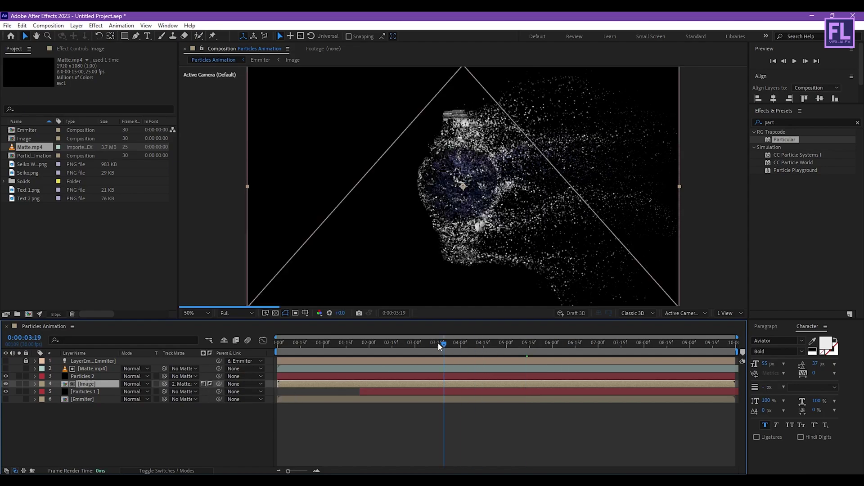
left_click_drag(439, 345, 258, 355)
key("space")
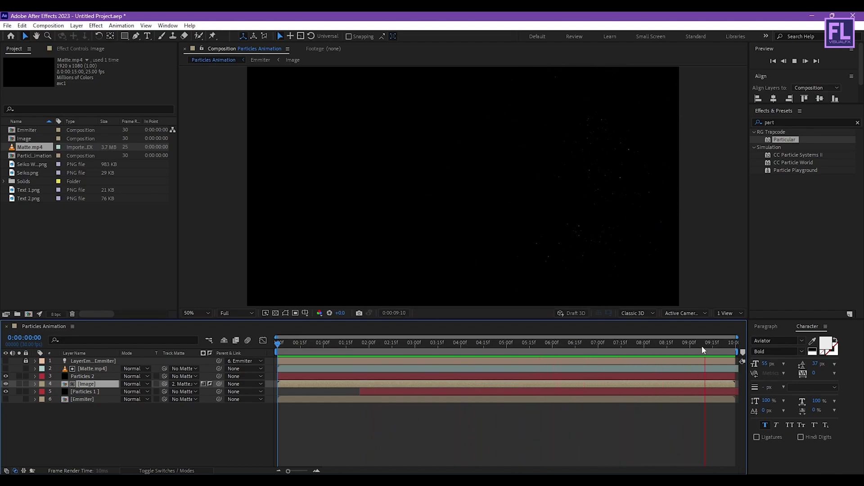
left_click(528, 345)
left_click_drag(493, 346, 473, 340)
left_click(105, 423)
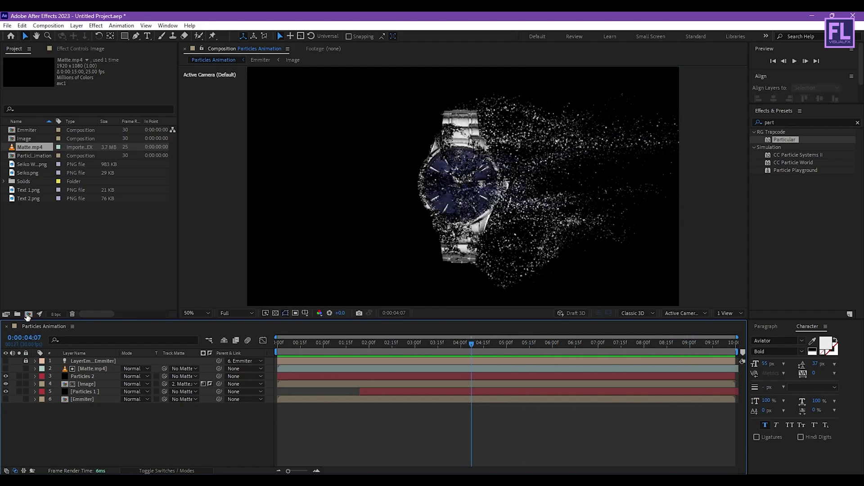
Create a new 1920 x 1080 composition named Main at 30 fps with a duration of 0:00:15:00.
left_click(28, 314)
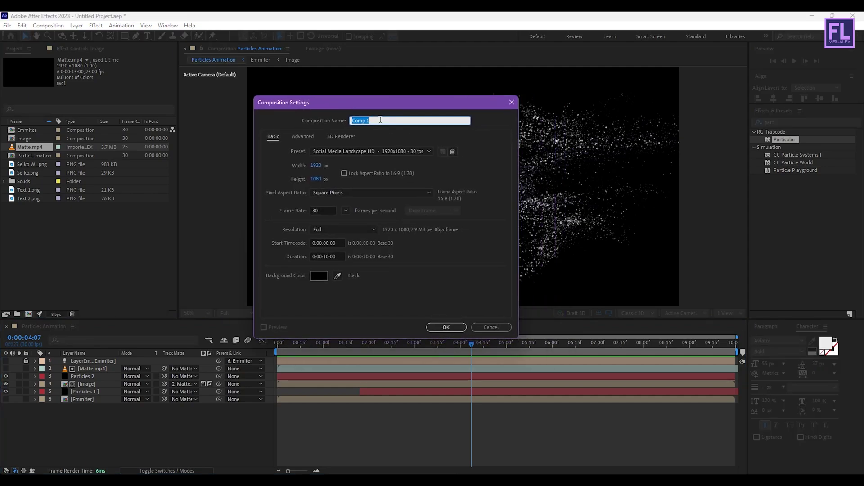
type("Main")
left_click(327, 257)
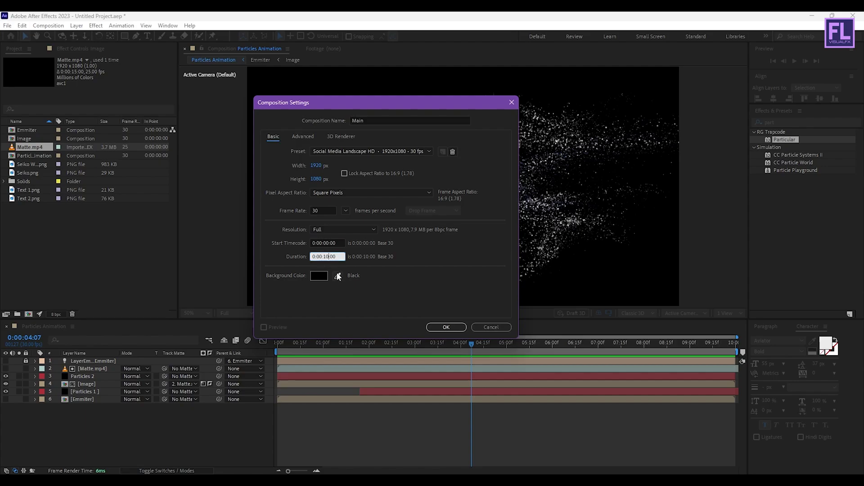
left_click(446, 328)
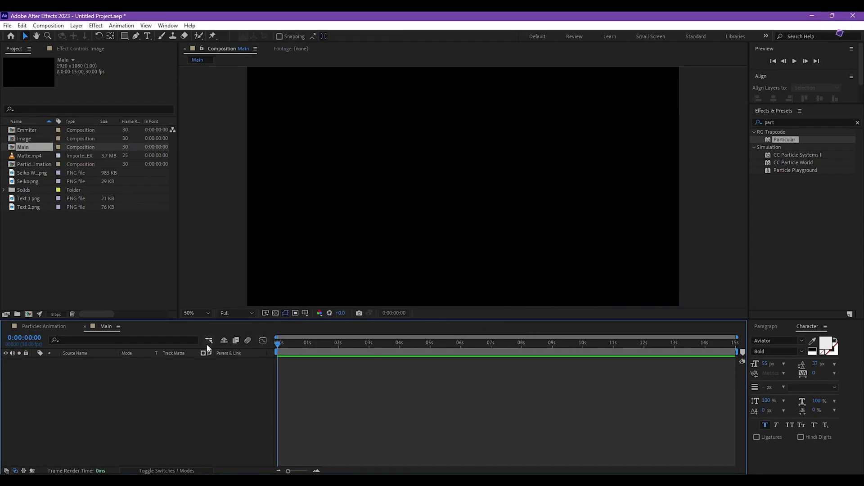
Add the Particles Animation composition to Main and enable time remapping on its layer.
left_click(27, 163)
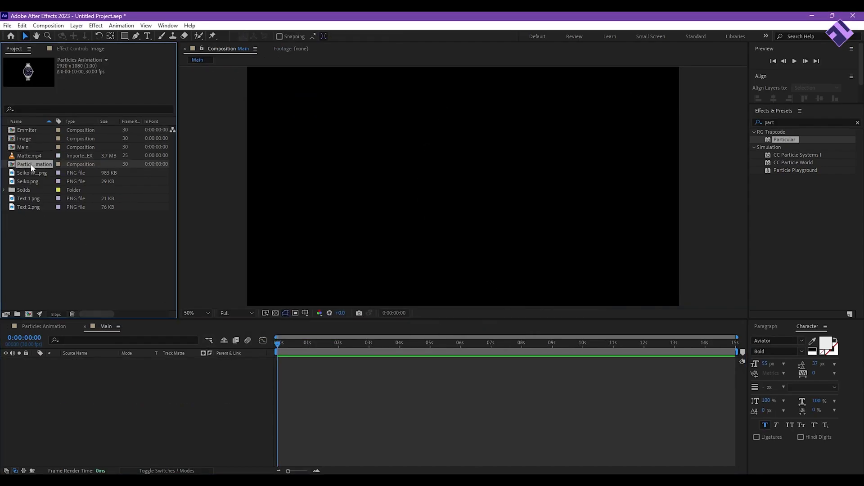
left_click_drag(31, 169, 101, 380)
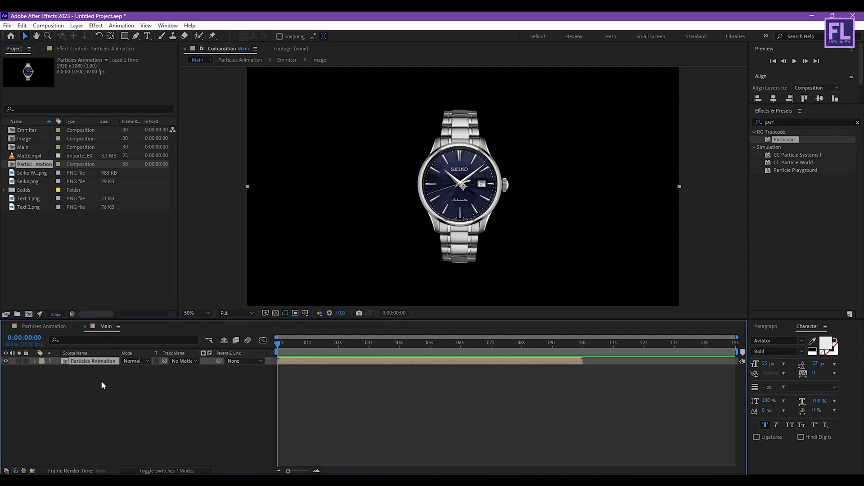
right_click(90, 362)
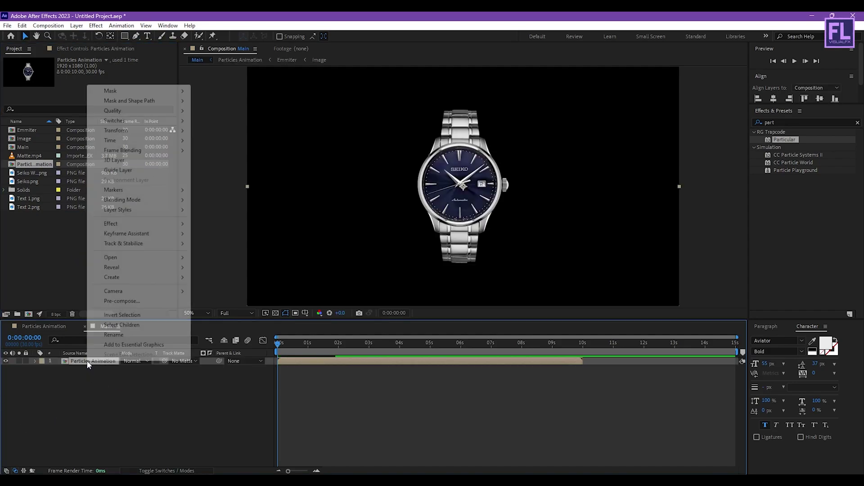
mouse_move(116, 142)
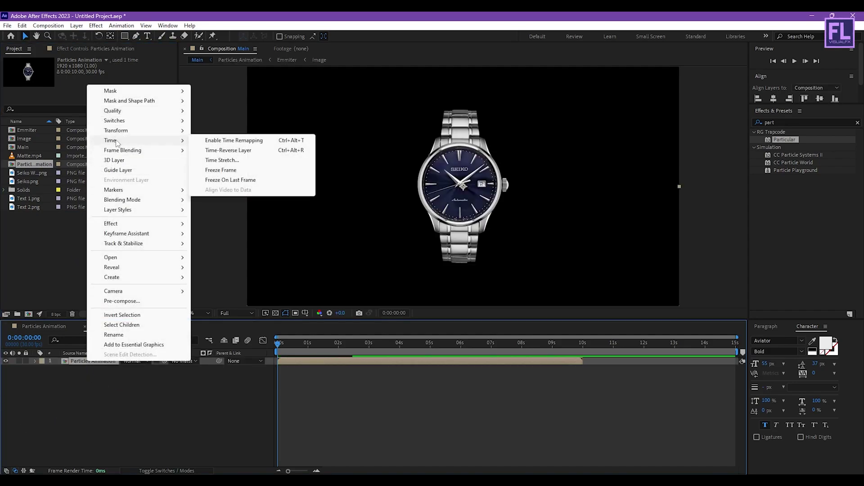
left_click(234, 141)
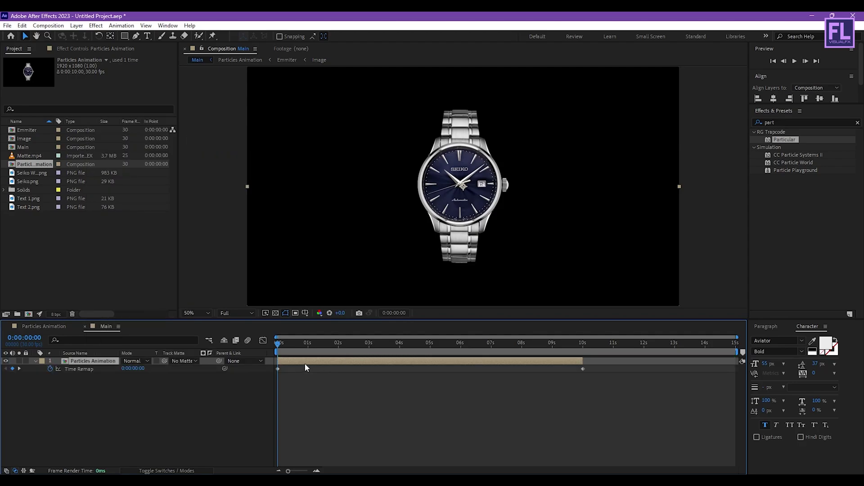
Shift both Time Remap keyframes two seconds forward to 0:00:02:00 and 0:00:12:00, extending the Particles Animation layer to 12 seconds.
left_click_drag(302, 365, 279, 364)
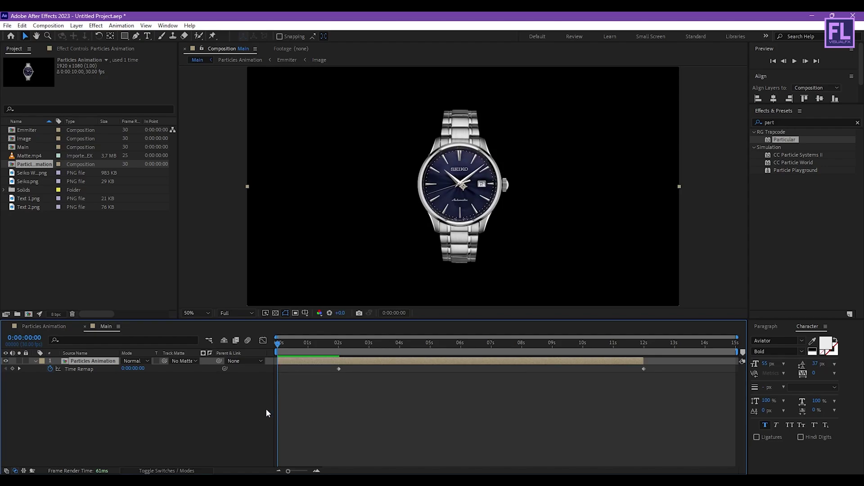
left_click(35, 362)
Animate the Particles Animation layer's Scale from 100% at 0:00:00:00 to 110% at 0:00:11:29.
key("s")
left_click(58, 369)
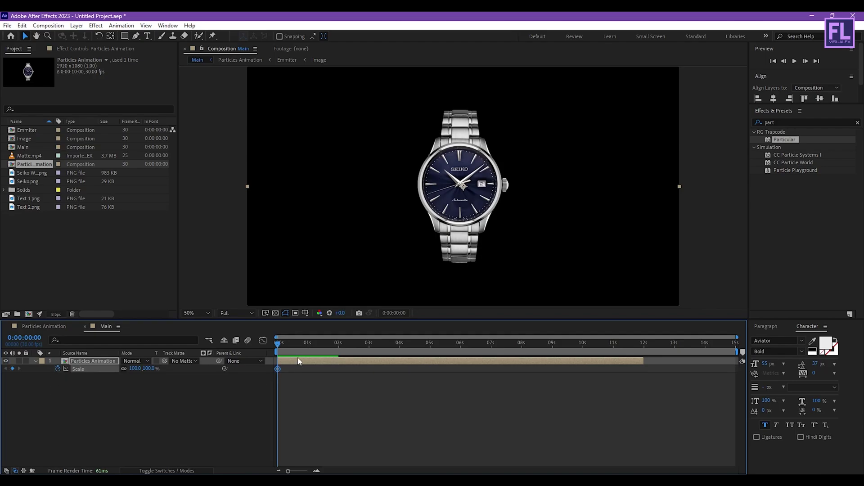
left_click_drag(277, 342, 642, 347)
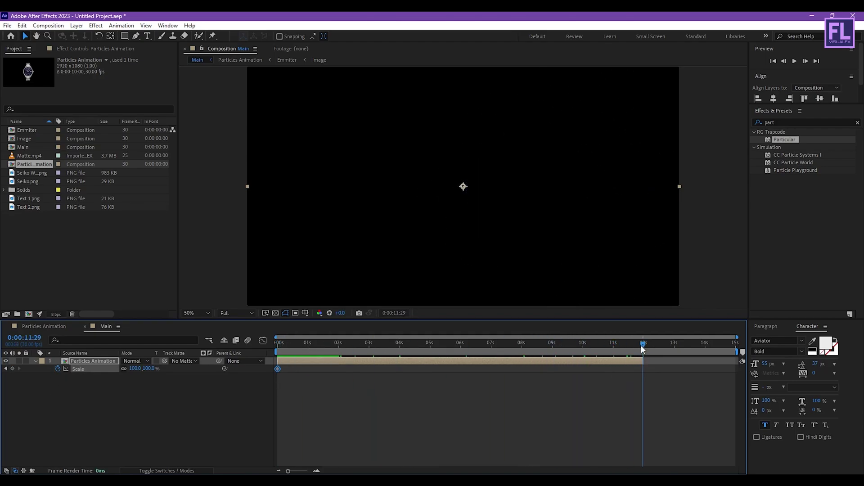
left_click(135, 368)
type("110")
key("Return")
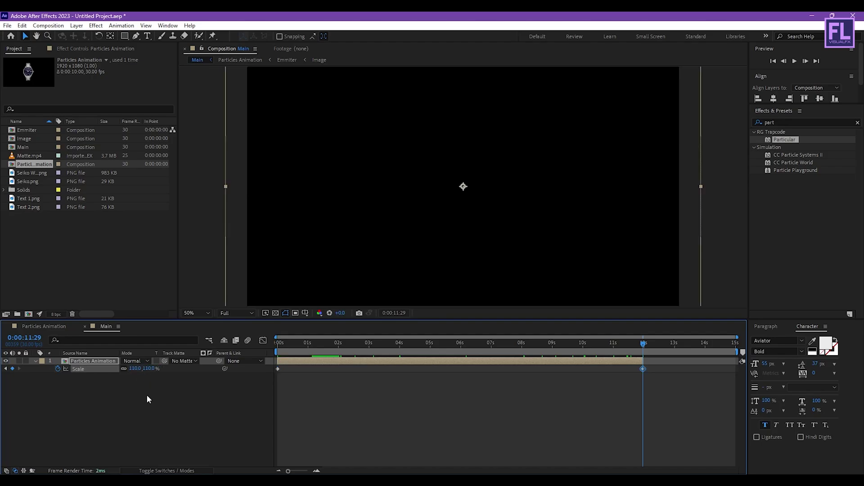
Fade in the Particles Animation layer by keyframing Opacity from 0% at 0:00:00:00 to 100% at 0:00:01:16.
key("Home")
mouse_move(277, 342)
left_mouse_down()
mouse_move(399, 343)
mouse_move(269, 350)
left_mouse_up()
left_click(35, 361)
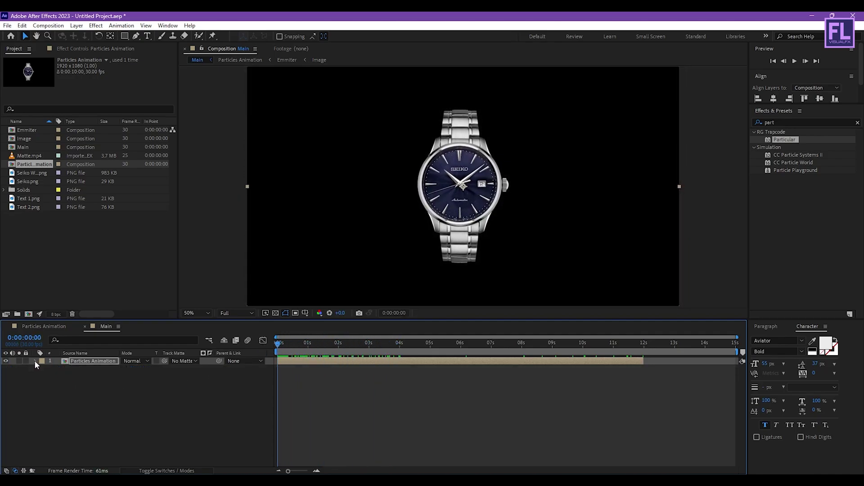
key("t")
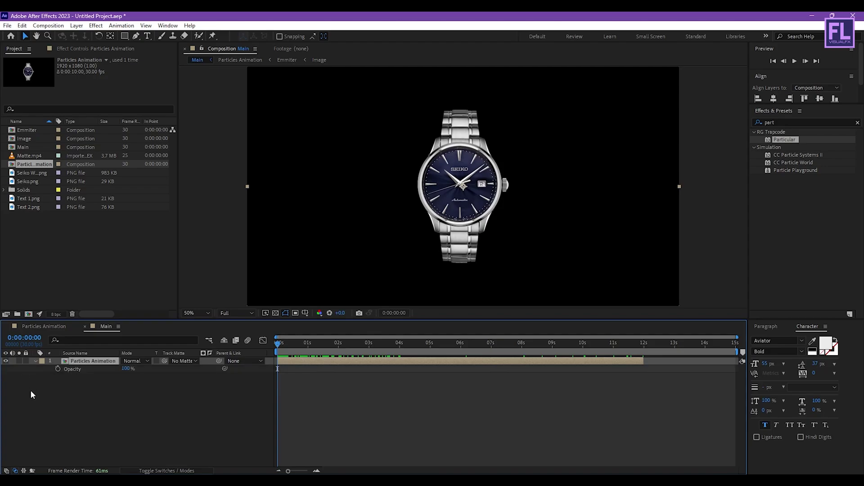
left_click(58, 369)
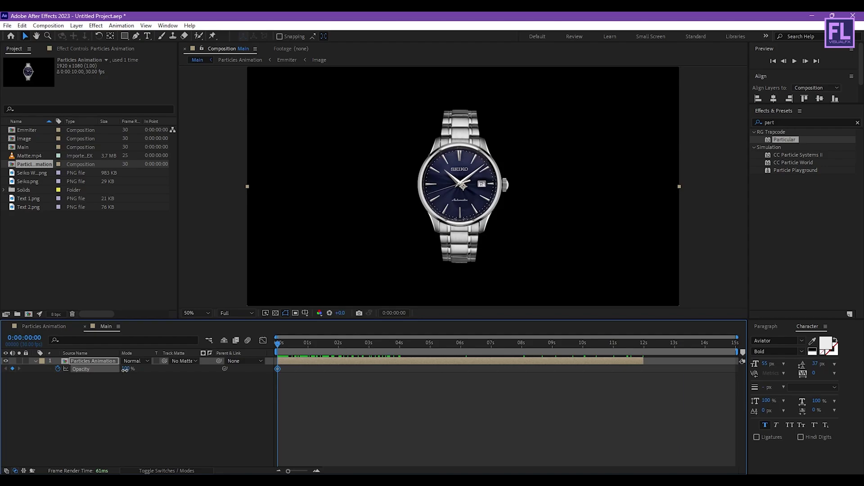
left_click_drag(125, 369, 90, 370)
left_click_drag(278, 344, 326, 346)
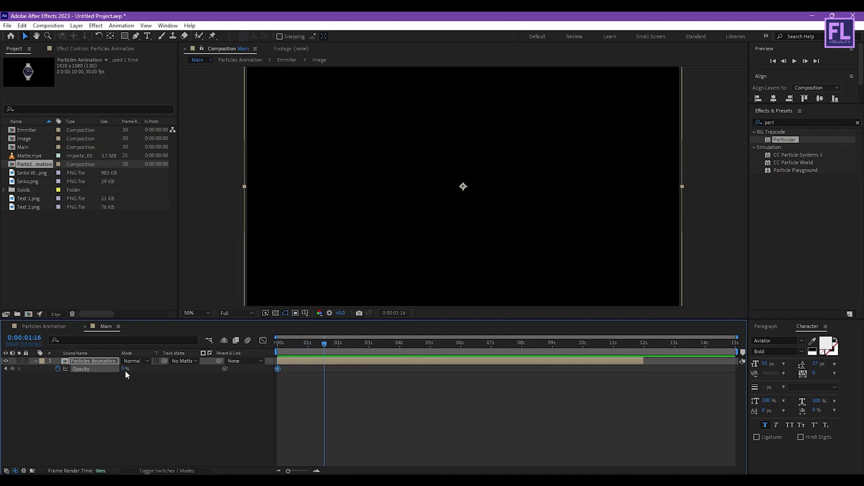
left_click_drag(123, 369, 237, 366)
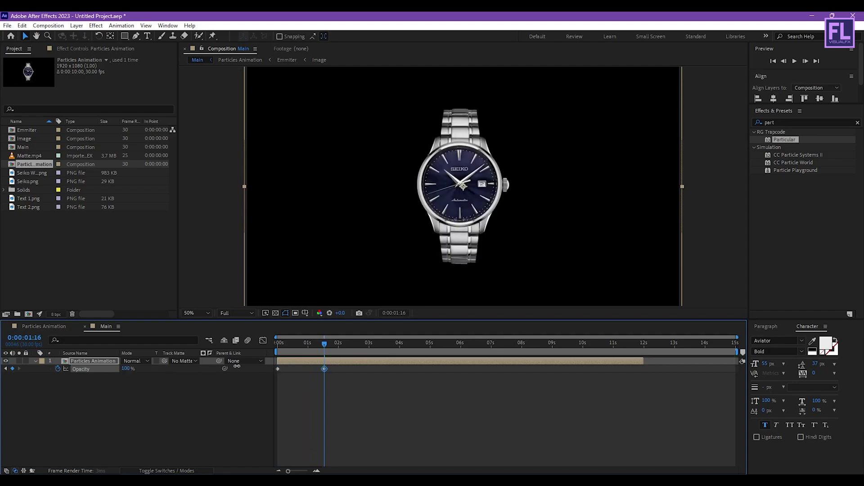
Apply Easy Ease to both Opacity keyframes and play the composition from the start to check the fade-in.
left_click(372, 384)
left_click_drag(321, 343, 246, 347)
key("space")
left_click_drag(355, 394, 272, 372)
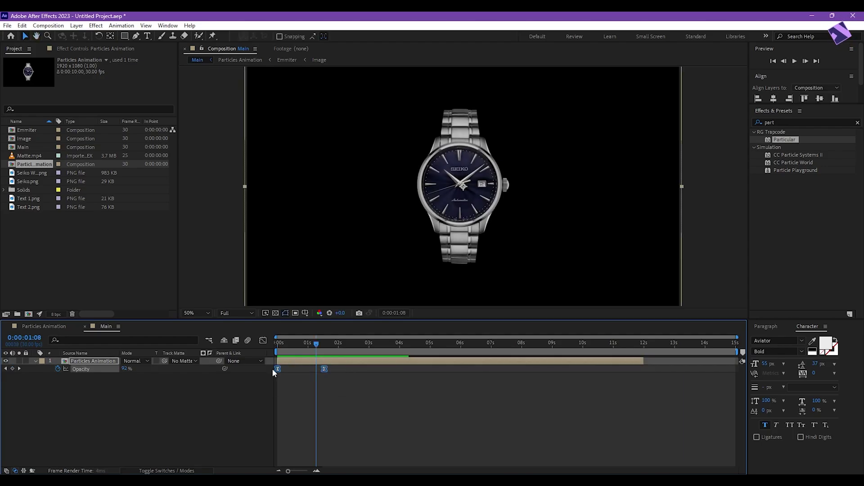
left_click_drag(288, 341, 250, 339)
key("space")
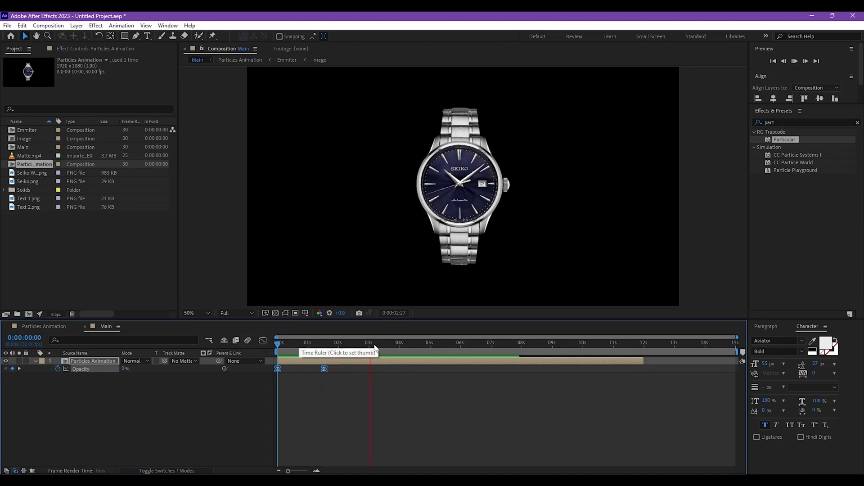
mouse_move(406, 345)
left_mouse_down()
mouse_move(511, 349)
mouse_move(396, 356)
mouse_move(414, 353)
left_mouse_up()
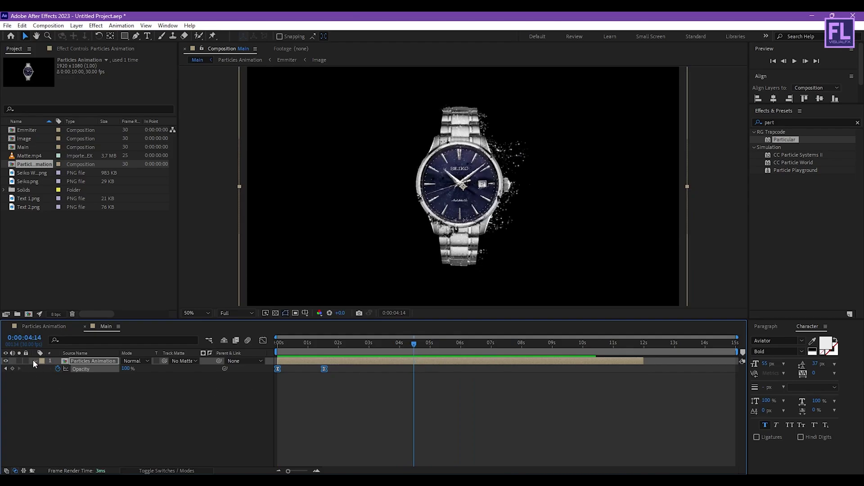
left_click(34, 361)
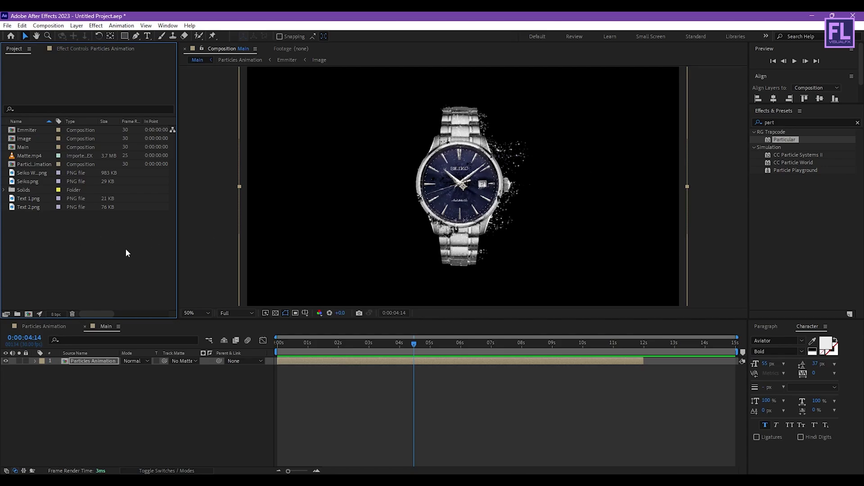
Add Text 1.png and Text 2.png to the Main composition above the Particles Animation layer.
left_click(29, 200)
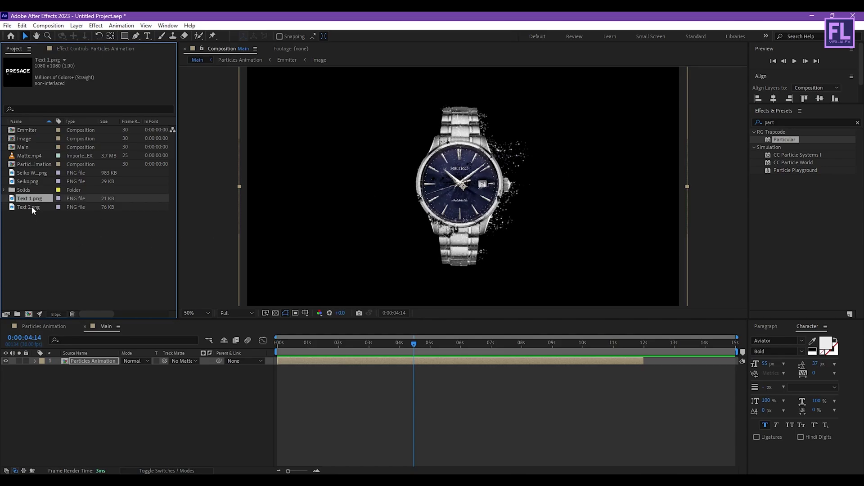
left_click(32, 206)
left_click_drag(33, 222, 19, 200)
left_click_drag(97, 338, 107, 359)
Arrange the two text images beside the watch, with Text 1.png on its left and Text 2.png on its right.
left_click_drag(467, 185, 363, 185)
left_click_drag(473, 190, 435, 189)
left_click(554, 178)
left_click_drag(553, 178, 590, 185)
Show the title/action safe guides and move the PRESAGE text image left and slightly up, to position 362, 524.
key("'")
left_click(347, 188)
left_click_drag(429, 186, 389, 194)
key("shift+Left")
key("shift+Left")
key("shift+Left")
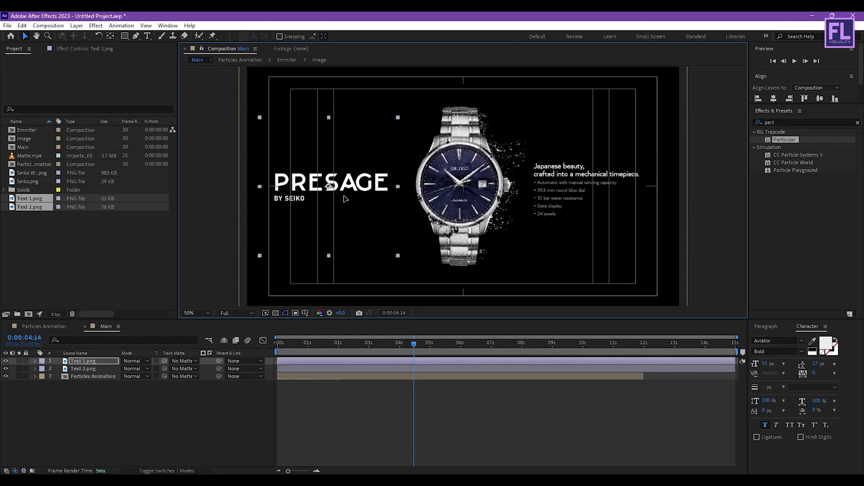
key("shift+Up")
key("shift+Up")
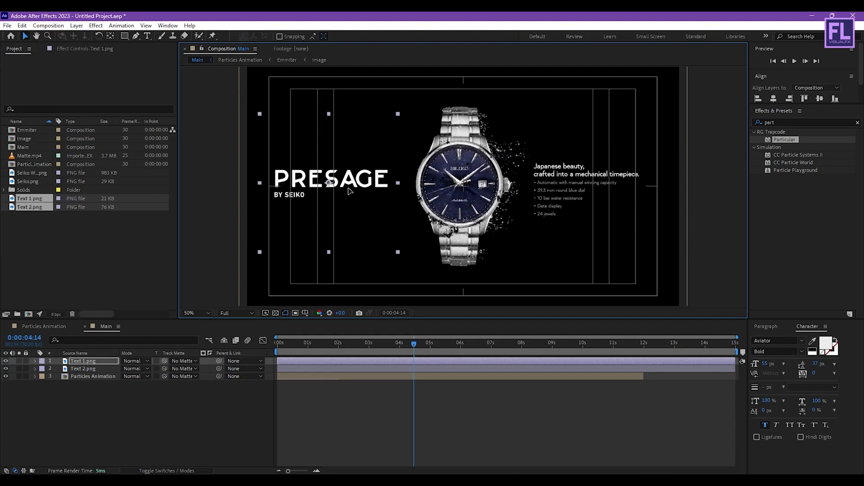
Enlarge the Text 2.png description slightly, place it at 1524, 540 against the safe-area edge, and hide the guides.
left_click(638, 182)
left_click_drag(638, 183, 657, 187)
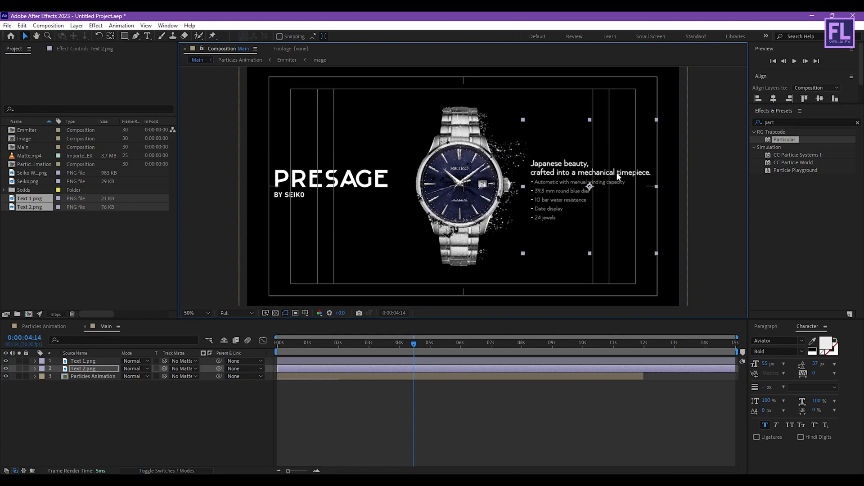
left_click_drag(617, 173, 618, 174)
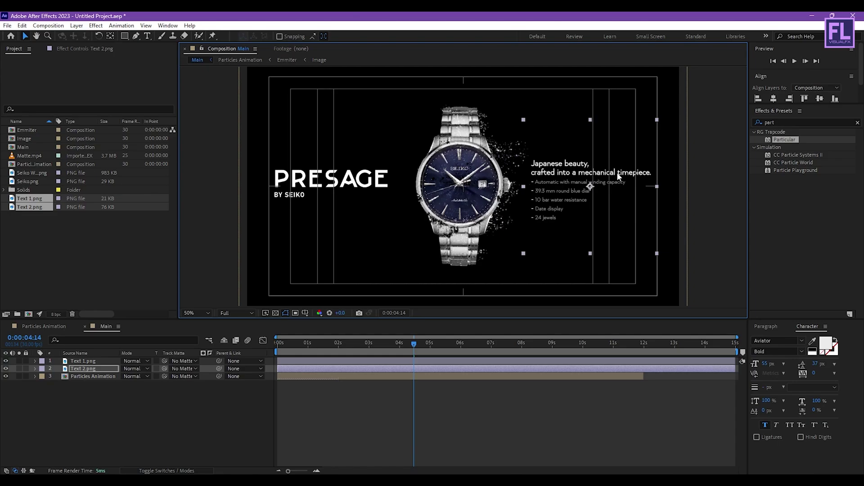
left_click(745, 175)
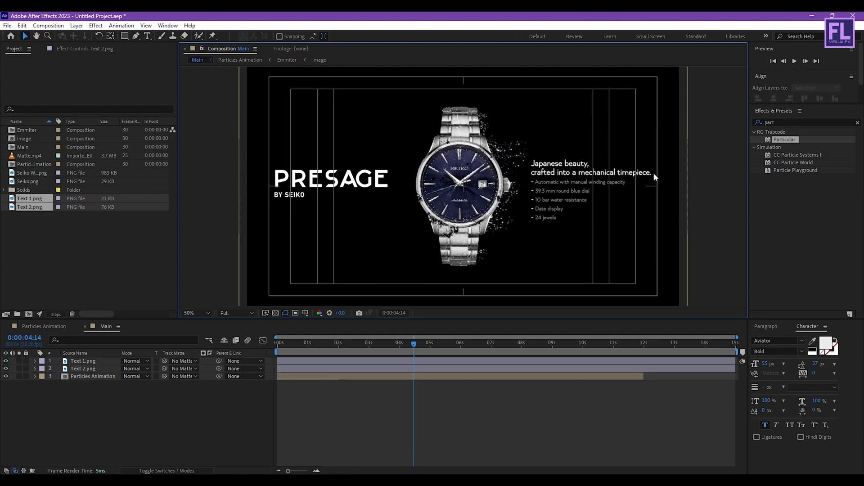
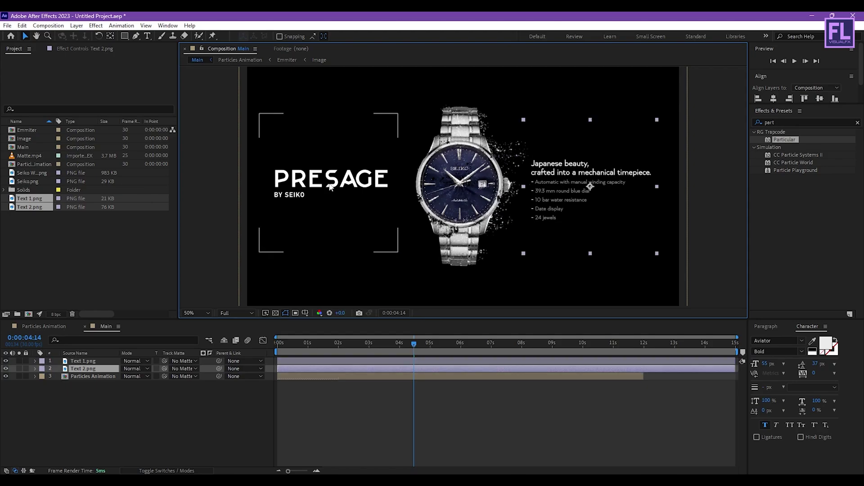
Add Position keyframes to both text layers with their current placement and move them to about 0:00:03:00.
left_click(327, 187)
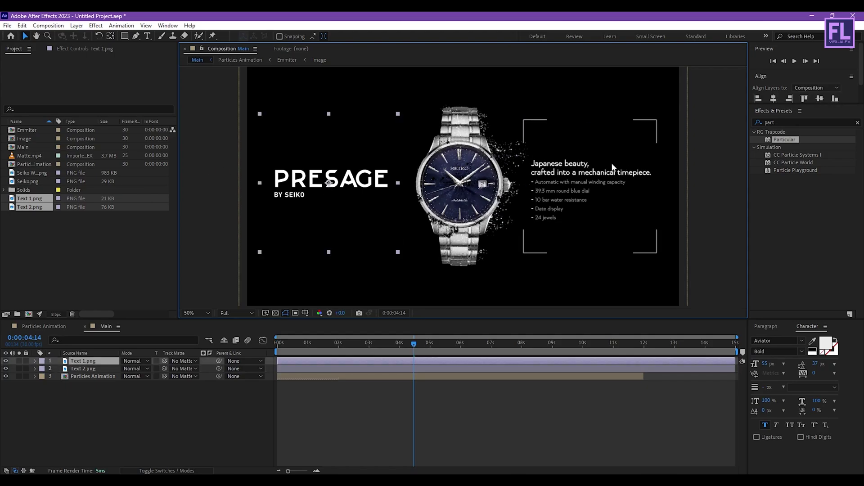
left_click(611, 168, "shift")
left_click(274, 346)
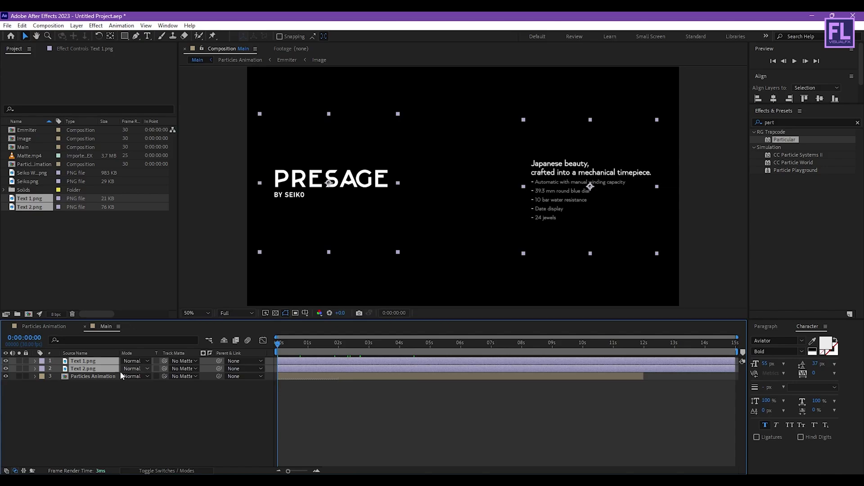
key("ctrl+shift+a")
left_click_drag(273, 346, 276, 347)
left_click(94, 369)
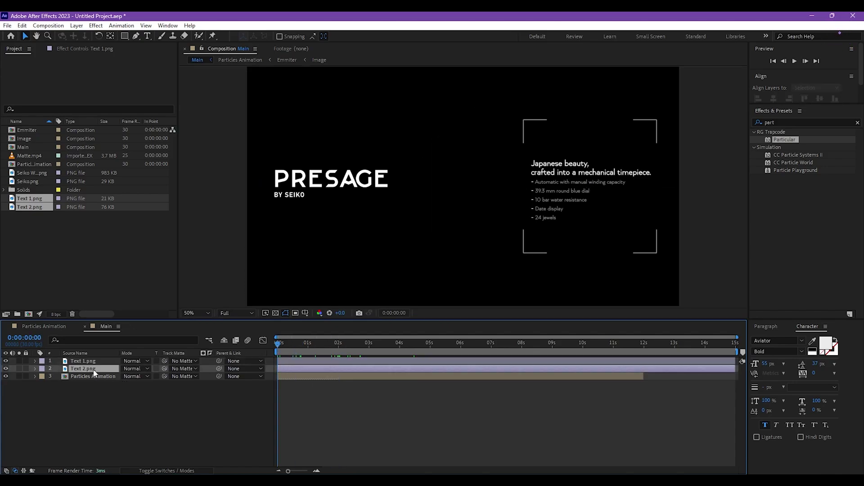
left_click(93, 363, "shift")
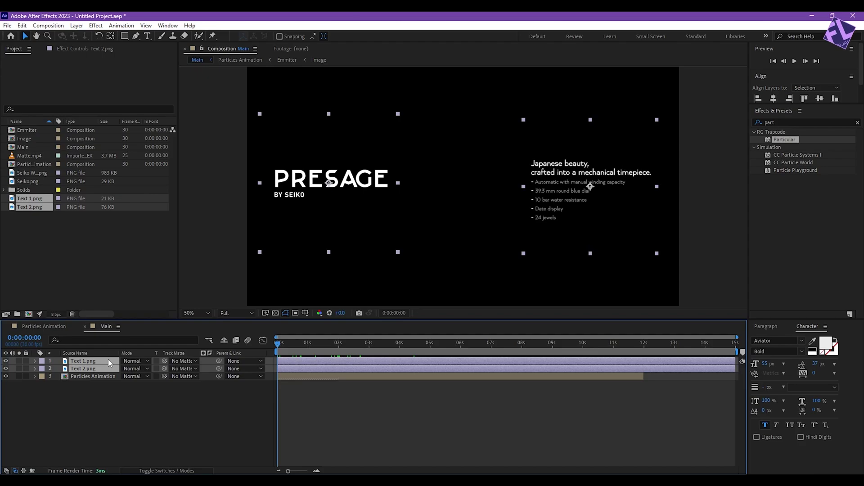
key("p")
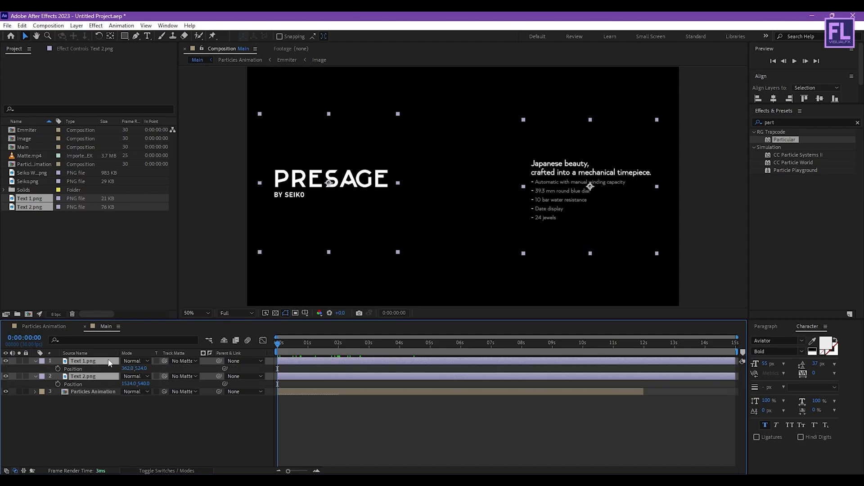
left_click(58, 369)
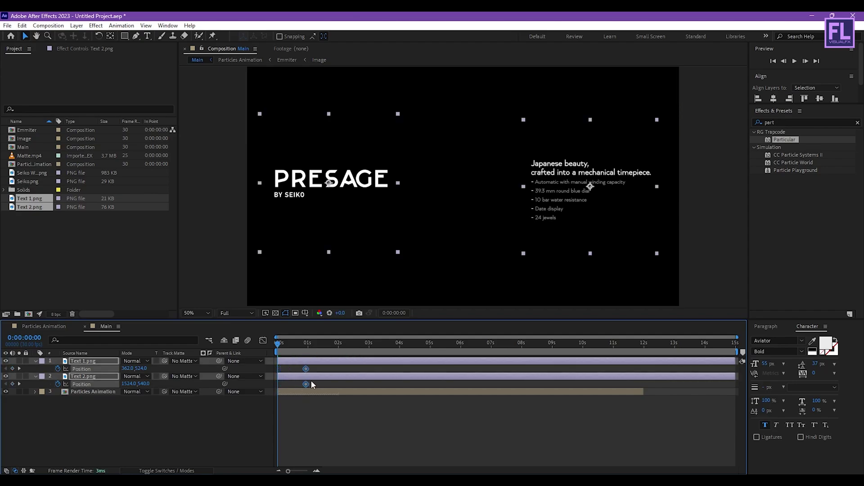
left_click_drag(311, 381, 359, 380)
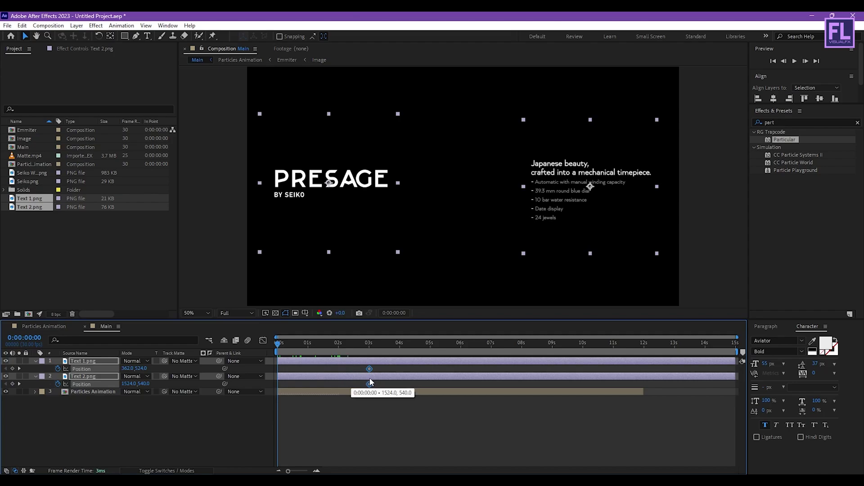
left_click_drag(370, 382, 370, 382)
left_click(292, 411)
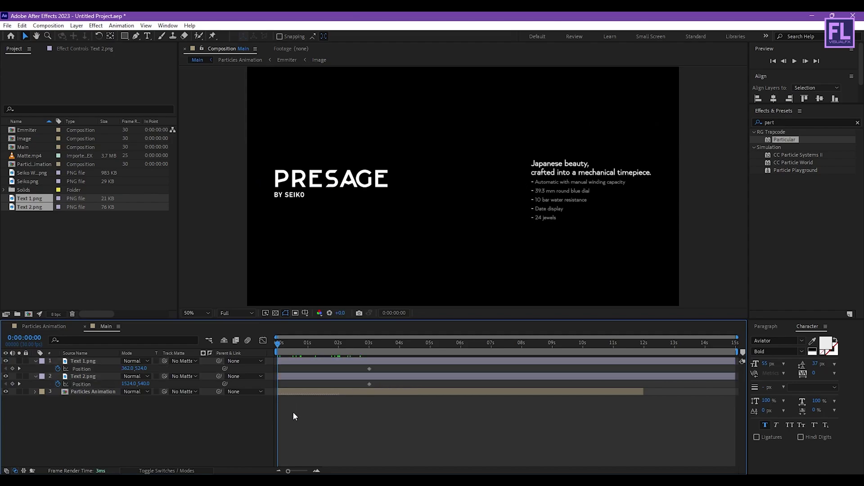
At 0:00:00:00, move Text 1.png up to 362, 324 and Text 2.png down to 1524, 800 as starting positions.
left_click(342, 169)
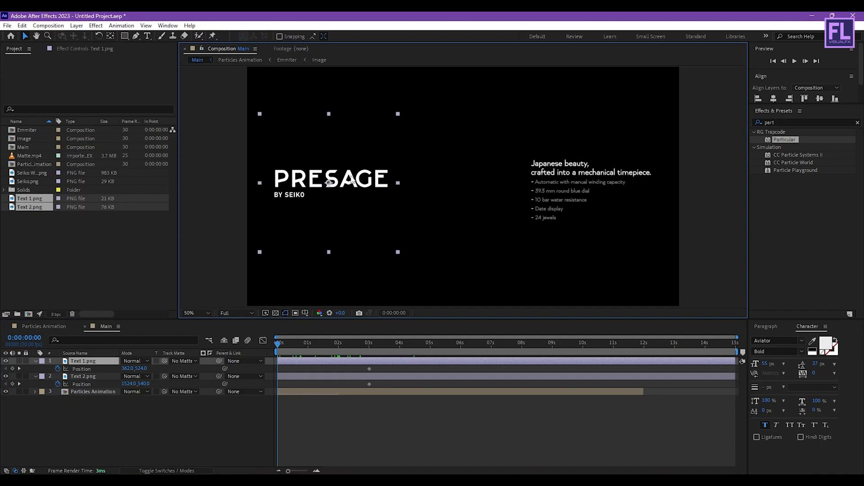
left_click_drag(351, 174, 351, 136)
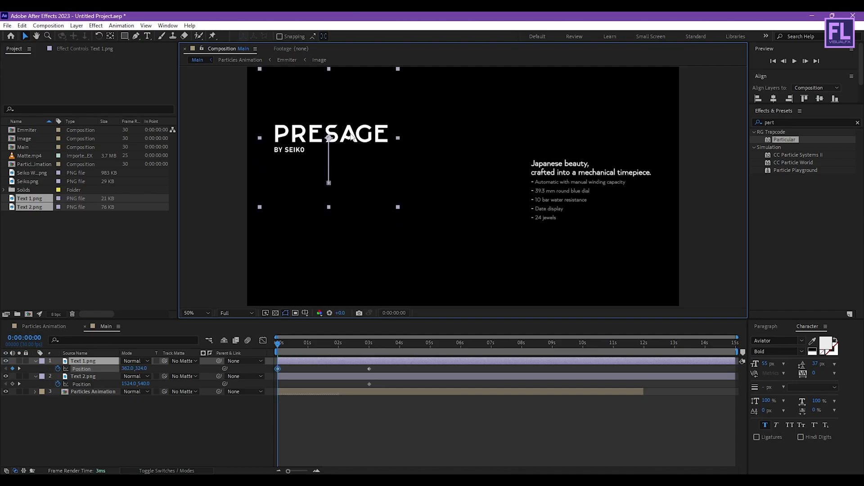
left_click(546, 191)
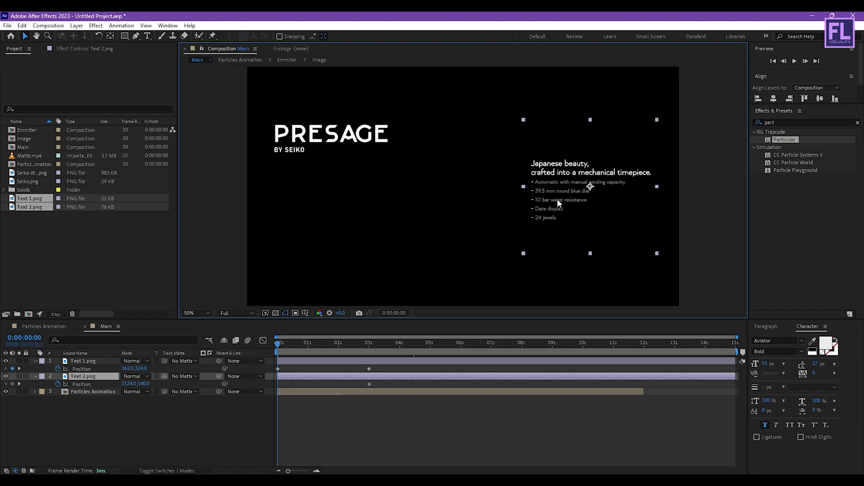
left_click_drag(557, 201, 557, 263)
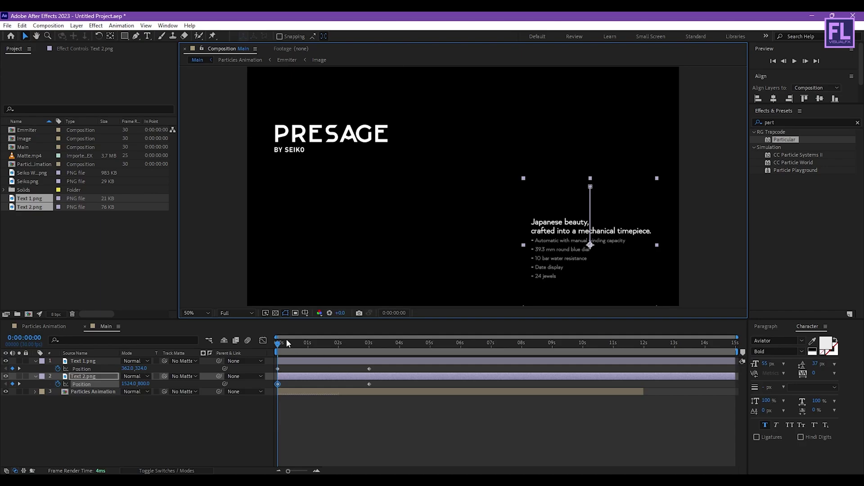
Add Position keyframes at 0:00:04:01 on both Text 1.png and Text 2.png to hold their placement.
left_click_drag(286, 343, 403, 349)
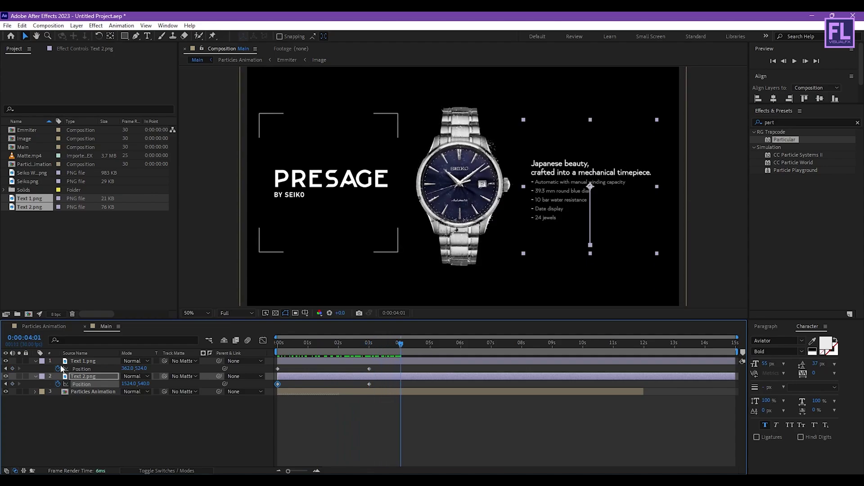
left_click(13, 368)
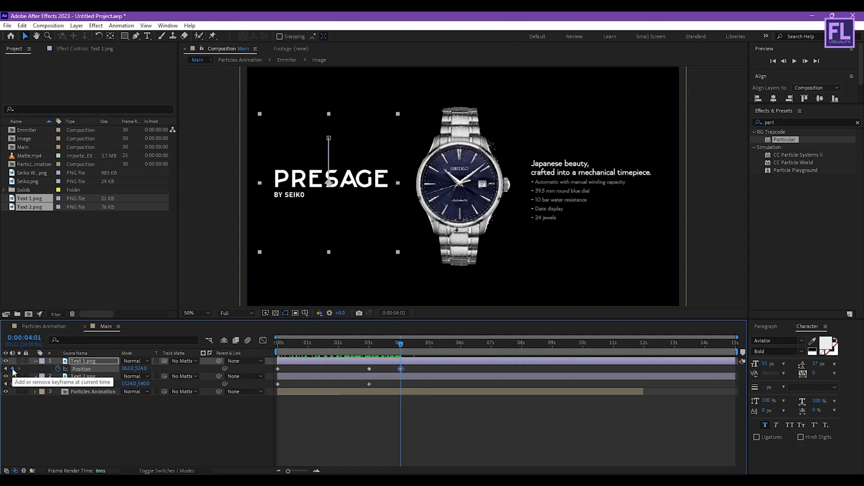
left_click(12, 383)
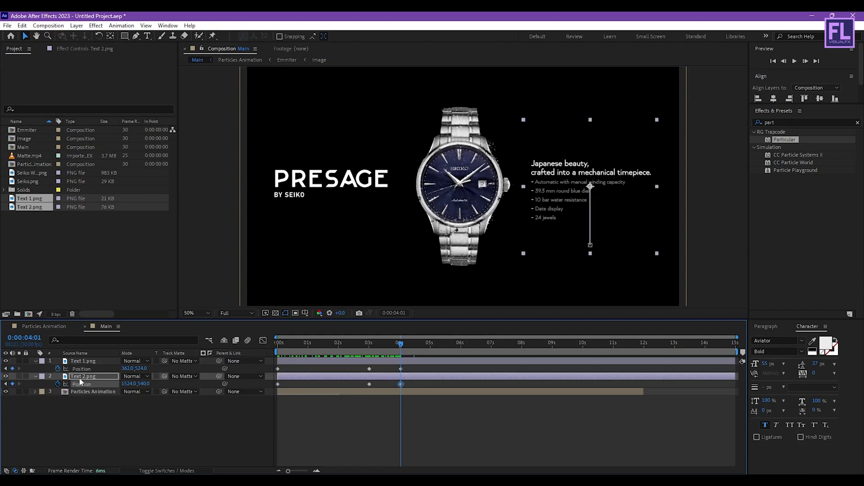
At 0:00:05:29, move Text 1.png down to 362, 734 and Text 2.png up to 1524, 346 as end positions.
left_click_drag(400, 343, 459, 343)
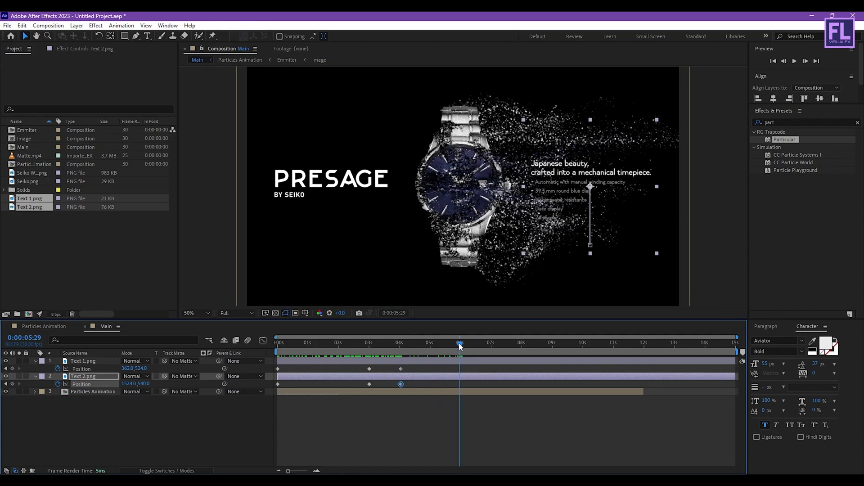
left_click(343, 187)
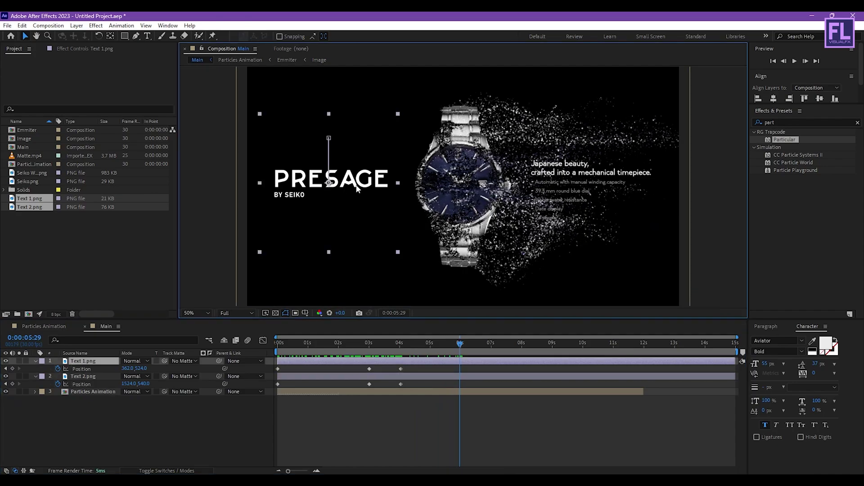
left_click_drag(356, 187, 357, 235)
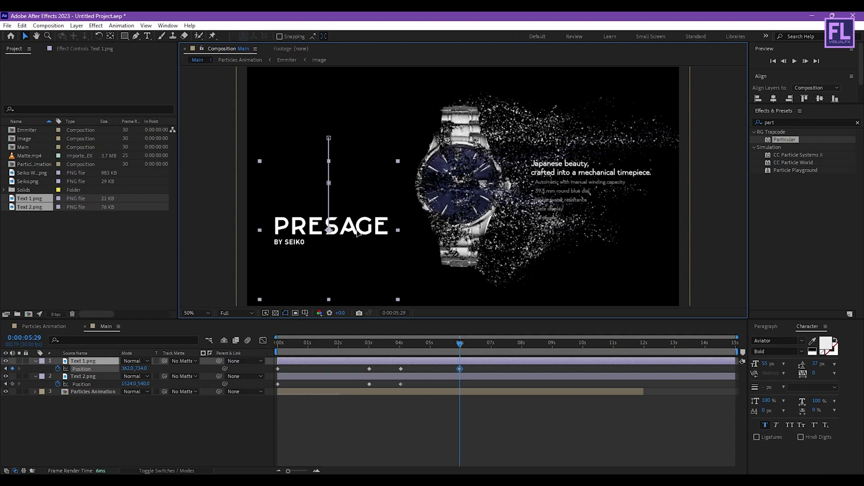
left_click(589, 177)
left_click_drag(602, 180, 600, 134)
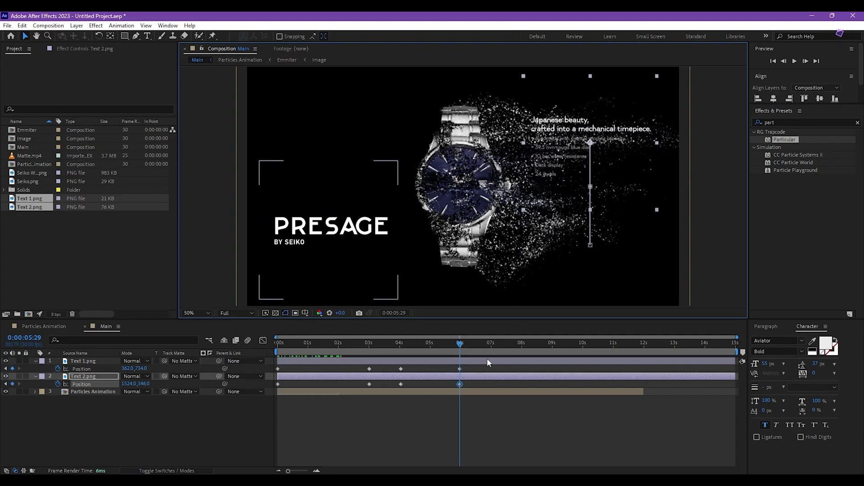
Apply Easy Ease to all Position keyframes of Text 1.png and Text 2.png.
left_click(478, 370)
left_click_drag(478, 366, 271, 396)
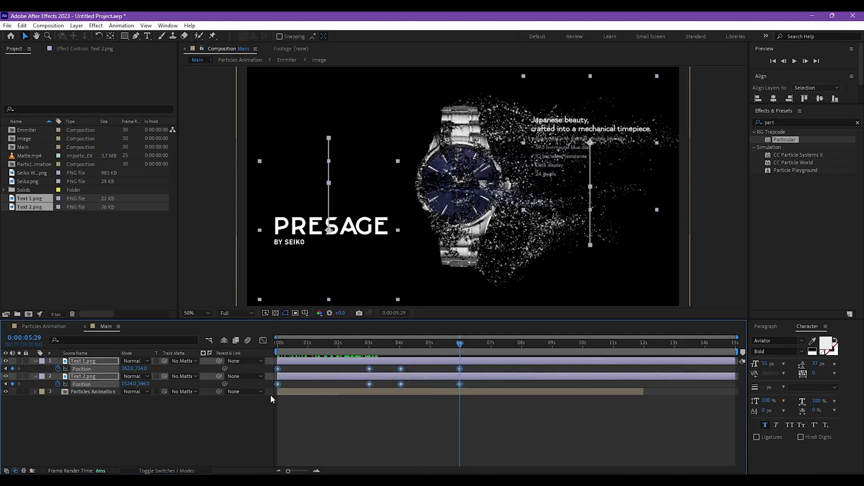
key("F9")
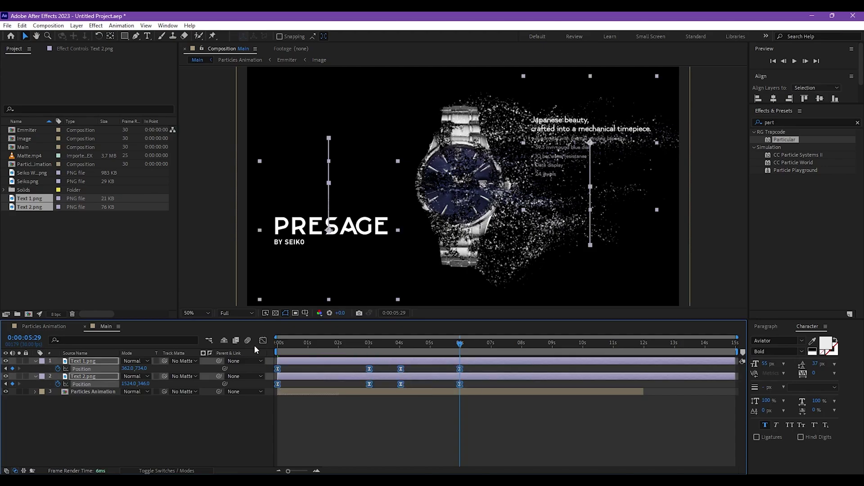
Lengthen the incoming easing of the 0:00:03:00 and 0:00:05:29 Position keyframes in the speed graph, then preview the motion and close the graph.
left_click(263, 340)
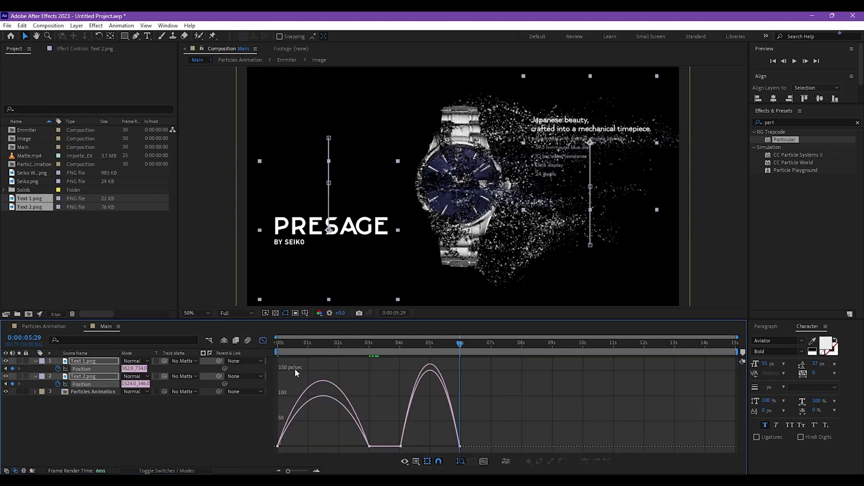
left_click(364, 444)
left_click_drag(354, 443, 324, 444)
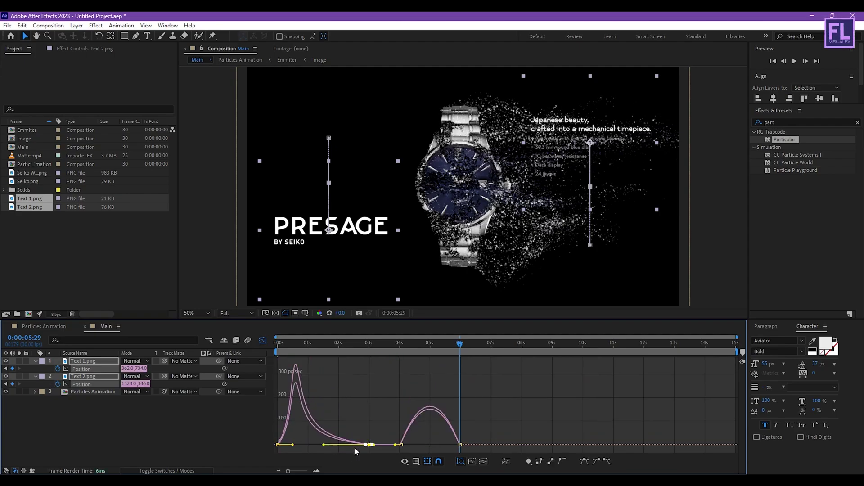
left_click(460, 445)
mouse_move(451, 445)
left_mouse_down()
mouse_move(427, 444)
mouse_move(435, 445)
left_mouse_up()
key("Home")
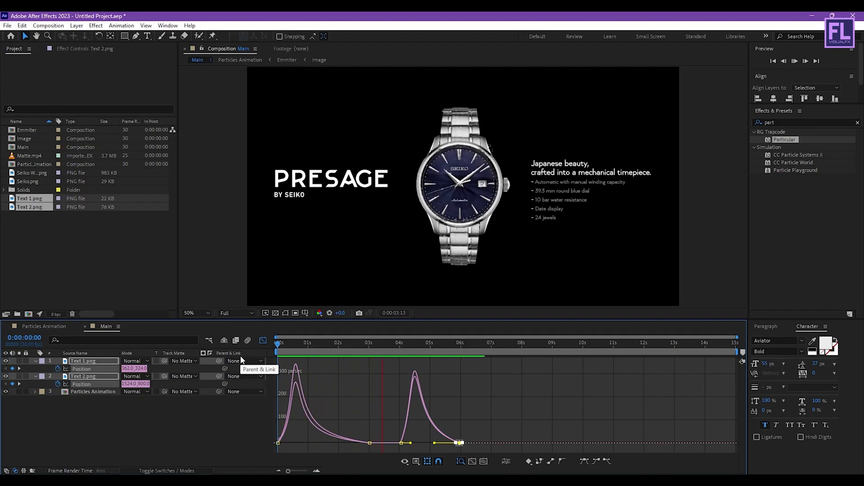
left_click(460, 343)
left_click_drag(463, 343, 266, 344)
left_click(264, 340)
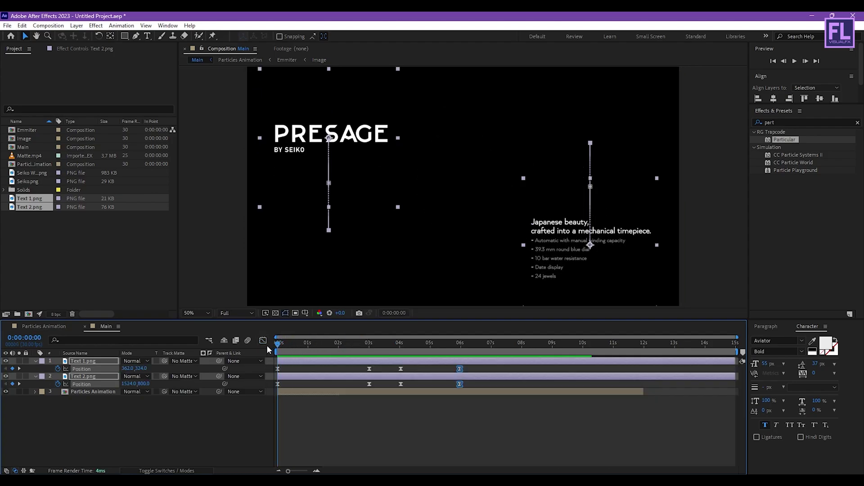
Add Opacity keyframes of 0% to Text 1.png and Text 2.png at 0:00:00:12.
left_click(102, 361)
left_click(96, 376, "shift")
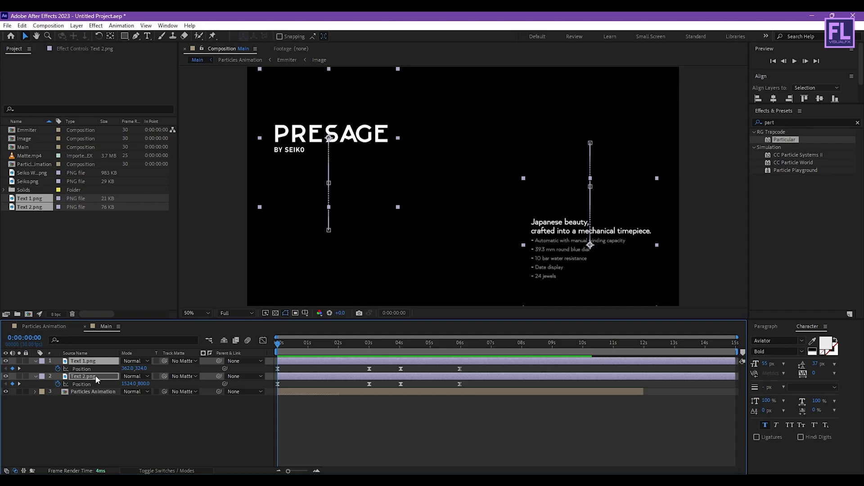
key("t")
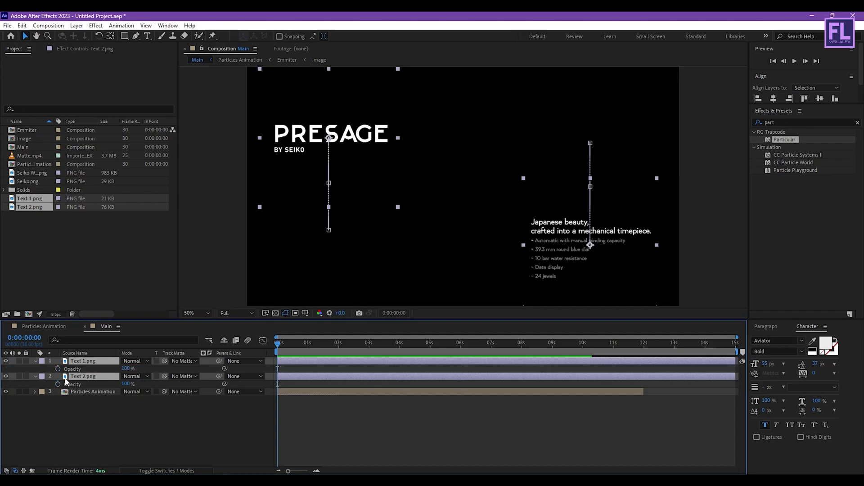
left_click_drag(283, 346, 290, 342)
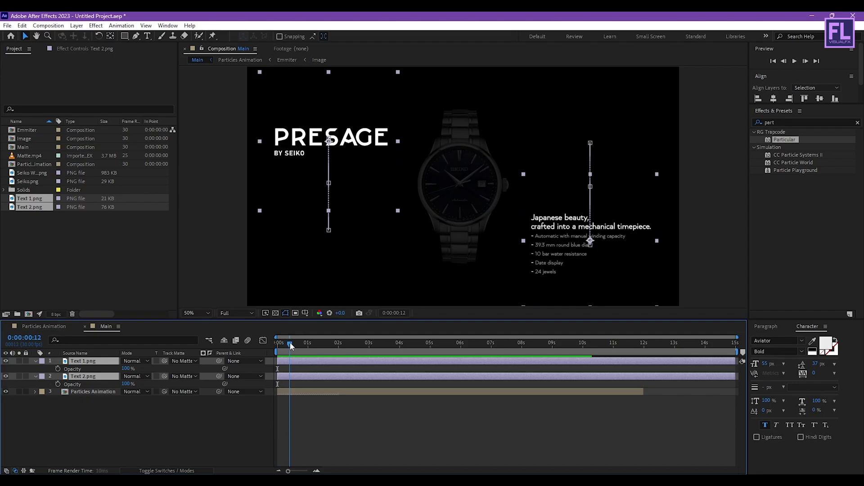
left_click(58, 369)
left_click_drag(126, 369, 67, 370)
Set the Opacity of both text layers to 100% at 0:00:01:15.
left_click_drag(297, 349, 324, 350)
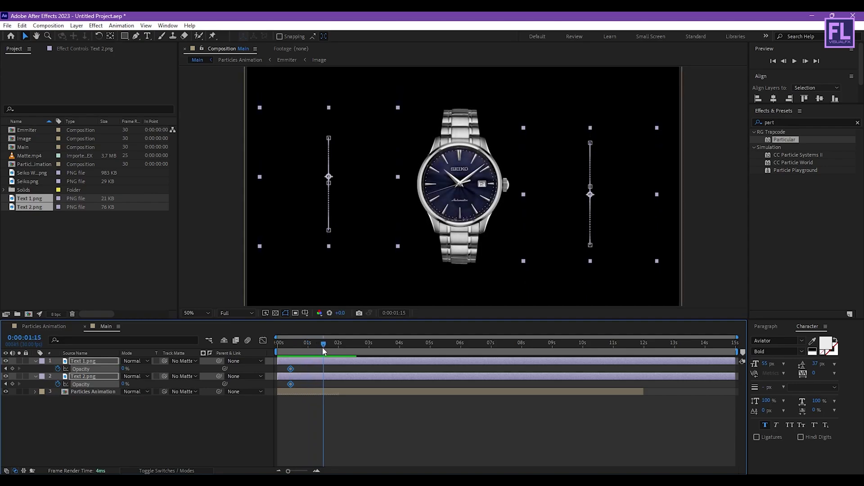
left_click_drag(125, 369, 244, 368)
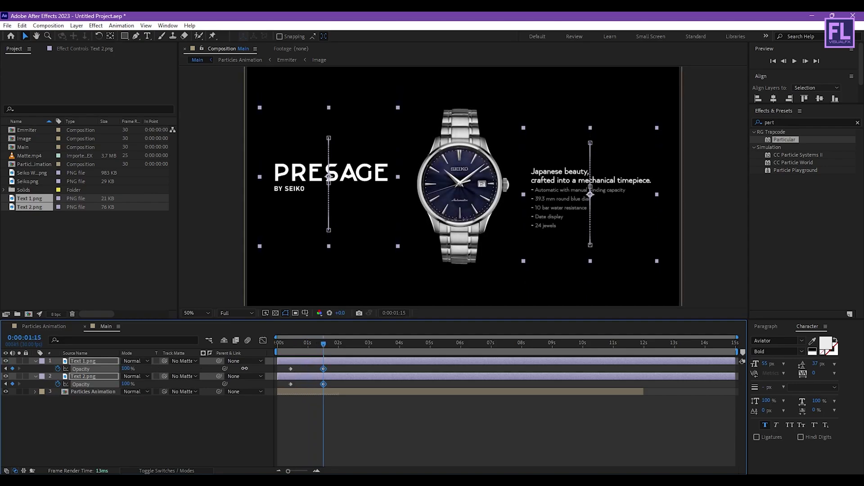
left_click(342, 370)
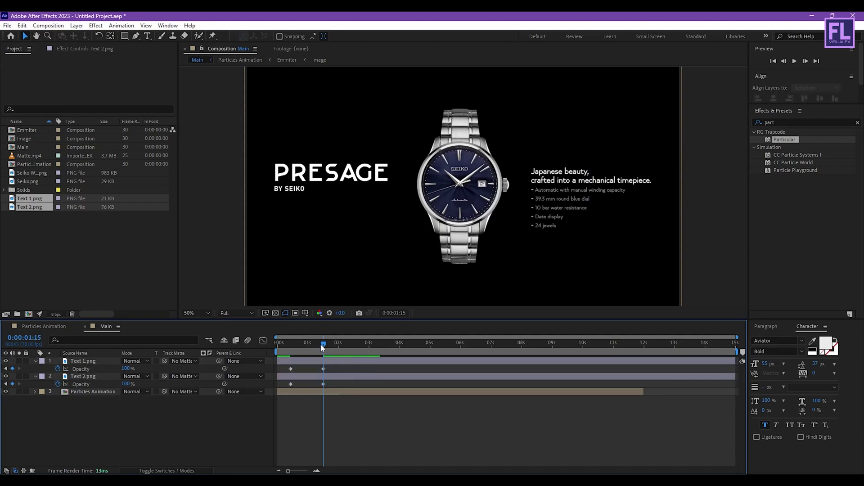
Add Opacity keyframes at 0:00:04:01 on both text layers to hold them at 100%.
left_click_drag(321, 343, 398, 355)
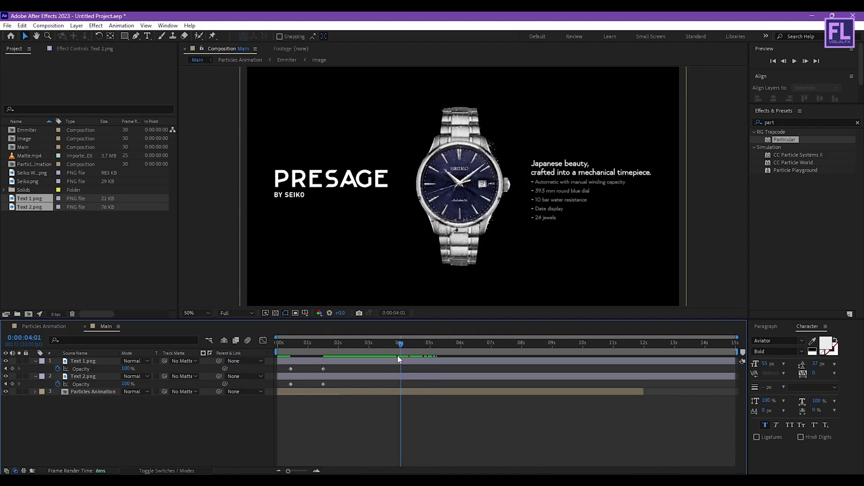
left_click(13, 369)
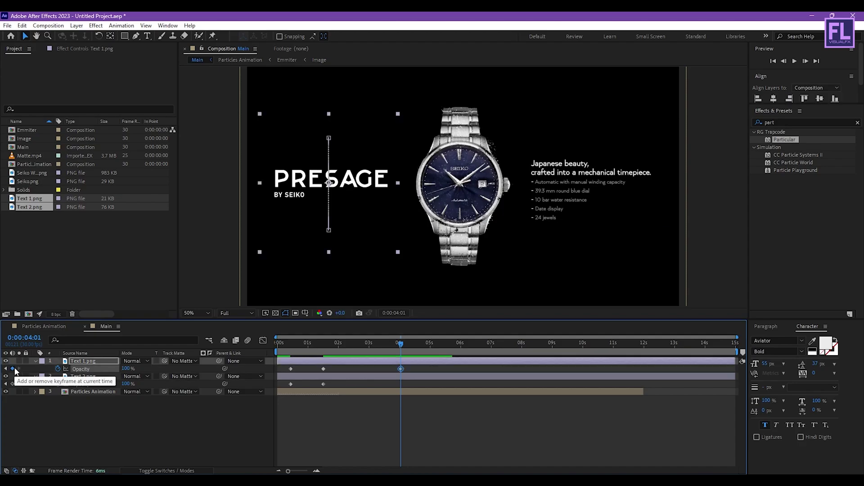
left_click(12, 384)
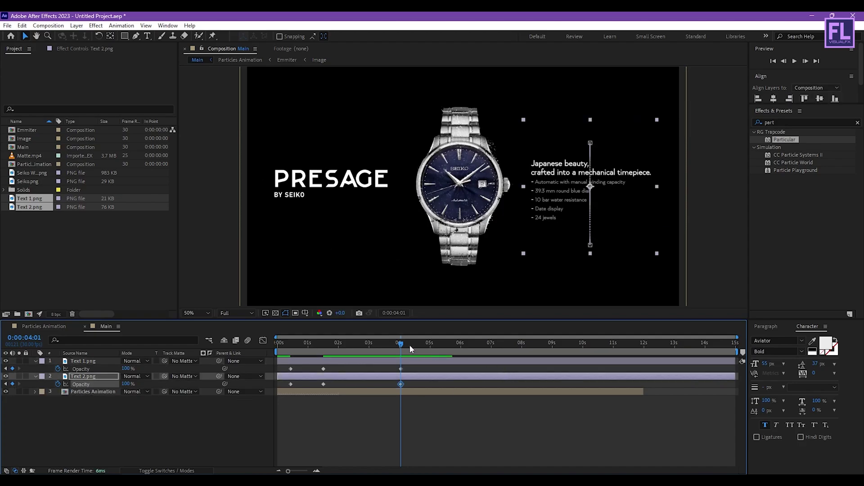
Fade out Text 1.png and Text 2.png by setting their Opacity to 0% at 0:00:05:00.
left_click_drag(406, 346, 431, 350)
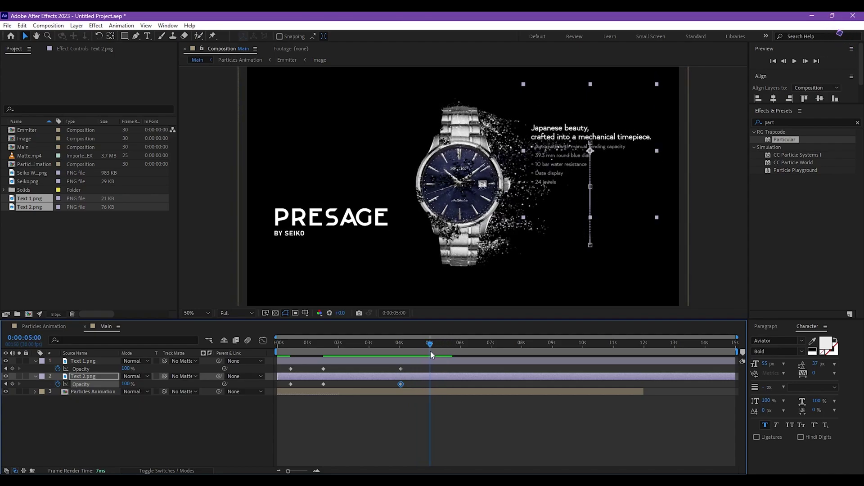
left_click(127, 369)
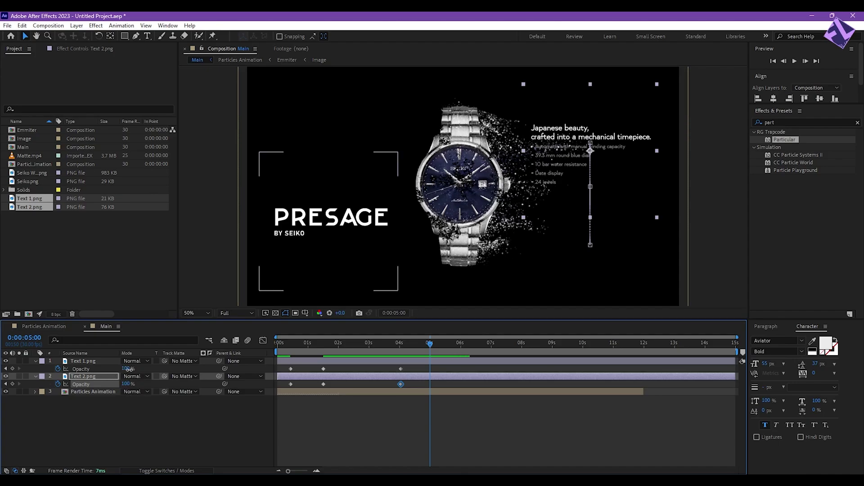
type("0")
key("Return")
left_click(128, 383)
type("0")
key("Return")
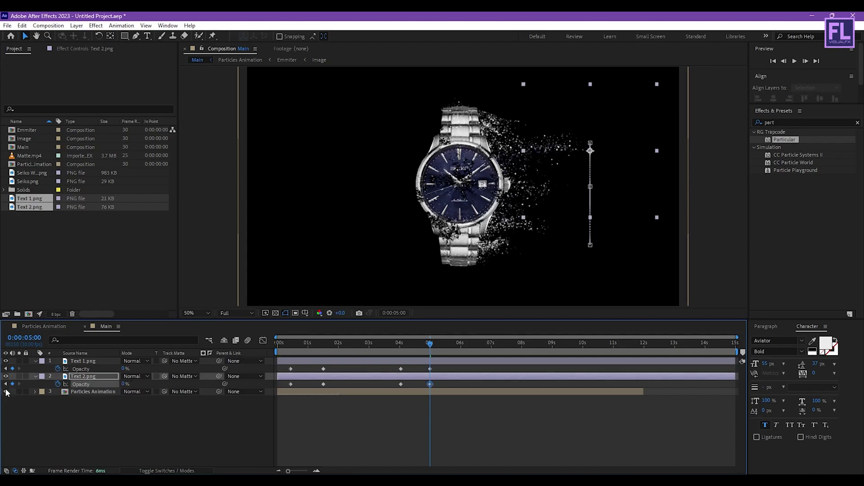
Apply Easy Ease to all Opacity keyframes of both text layers and preview the composition from the start.
left_click_drag(443, 366, 261, 387)
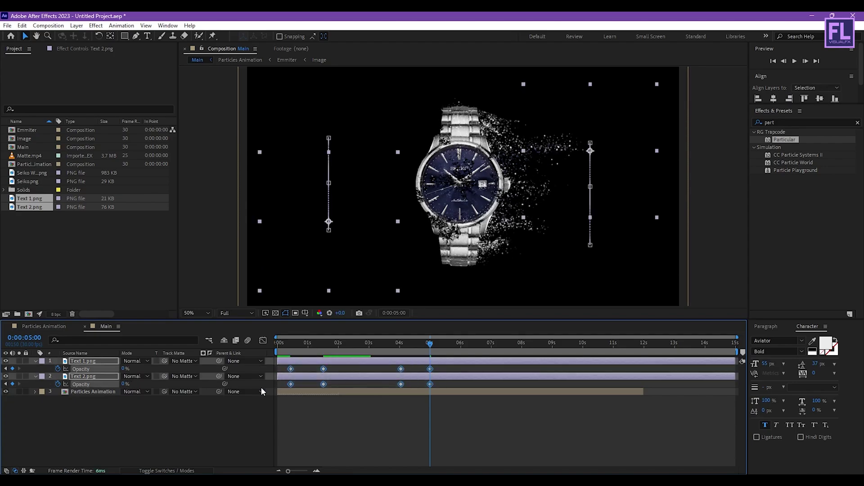
key("F9")
left_click(351, 342)
left_click_drag(351, 343, 279, 350)
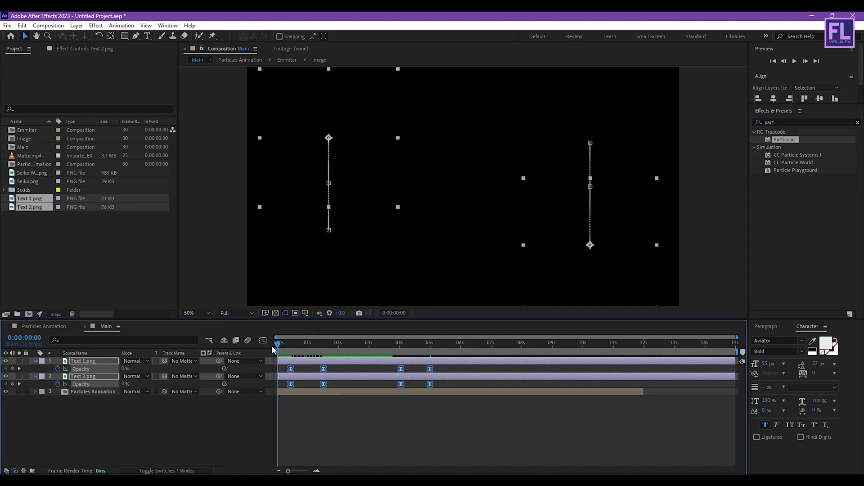
key("space")
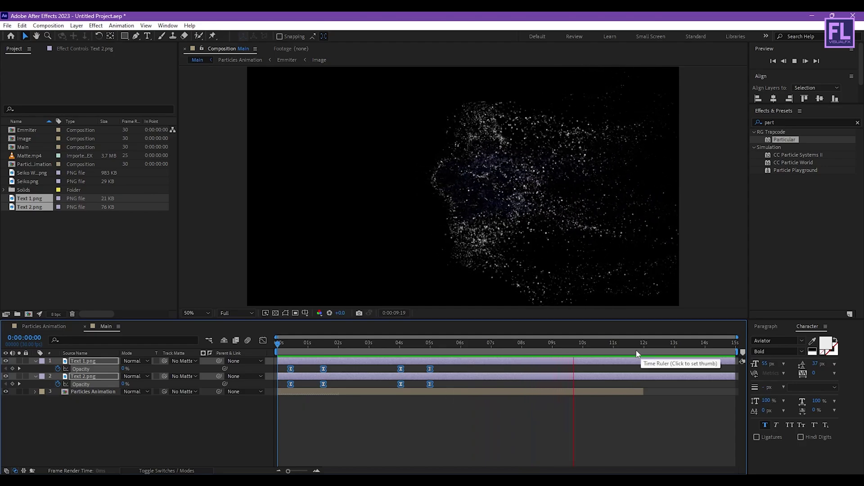
Add Seiko.png as the top layer, collapse the text layers' properties, and scale the logo down to a small size at the frame's centre.
mouse_move(612, 349)
left_mouse_down()
mouse_move(626, 344)
mouse_move(350, 352)
mouse_move(522, 349)
mouse_move(620, 360)
left_mouse_up()
left_click(99, 266)
left_click_drag(32, 181, 91, 360)
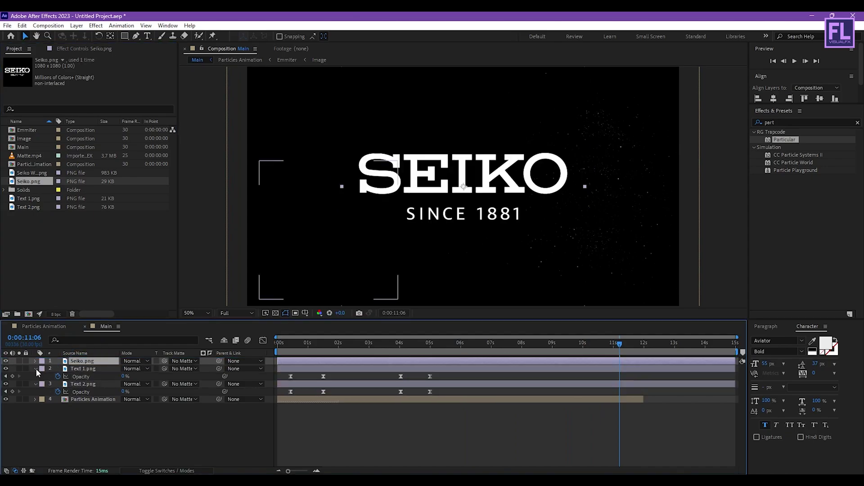
left_click(36, 368)
left_click(36, 376)
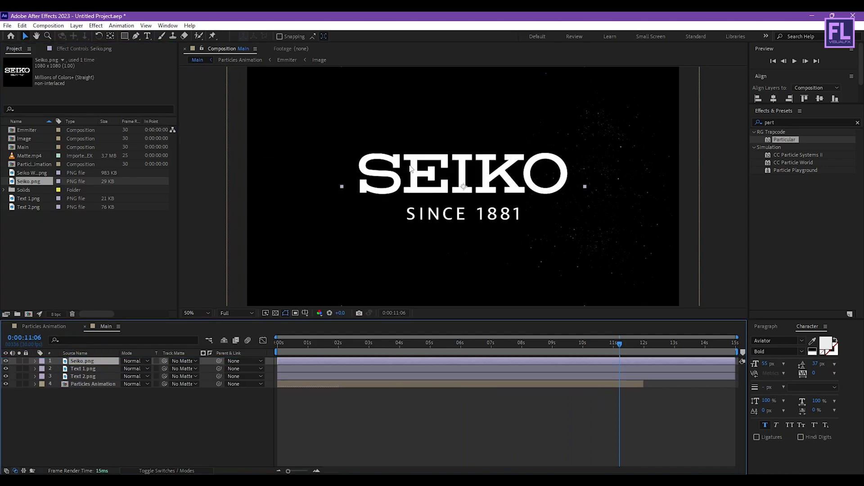
left_click_drag(583, 188, 499, 185)
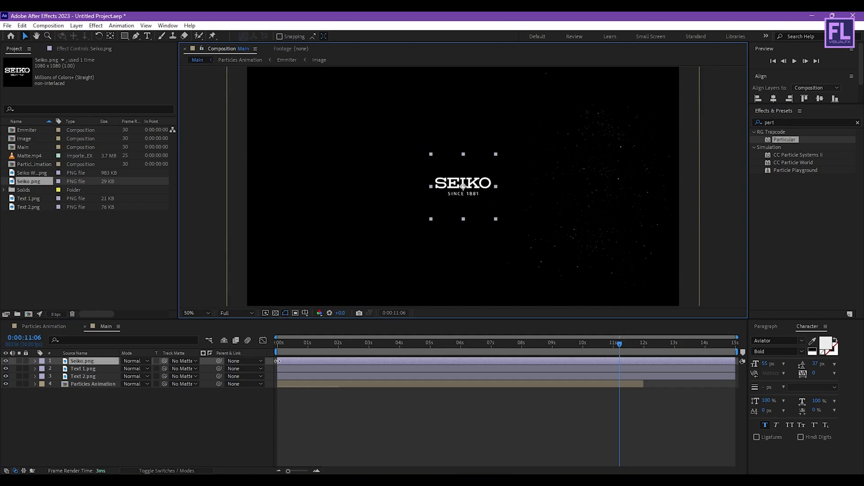
Start the Seiko.png layer just before 0:00:10:00 and fade its Opacity from 0% at 0:00:10:00 to 100% at 0:00:11:00.
left_click_drag(277, 361, 584, 345)
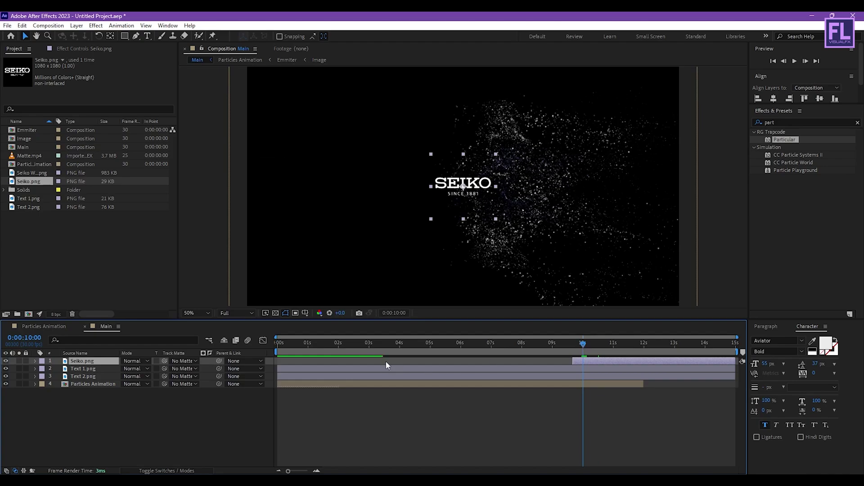
key("t")
left_click(58, 368)
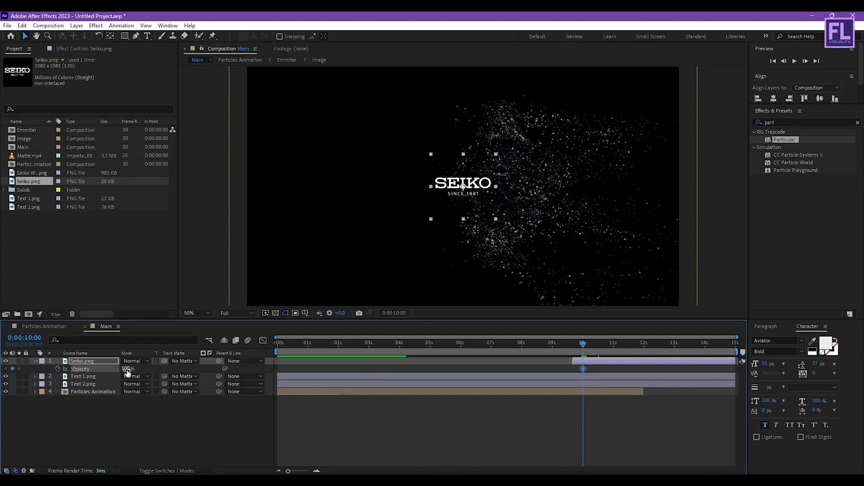
left_click_drag(584, 346, 613, 345)
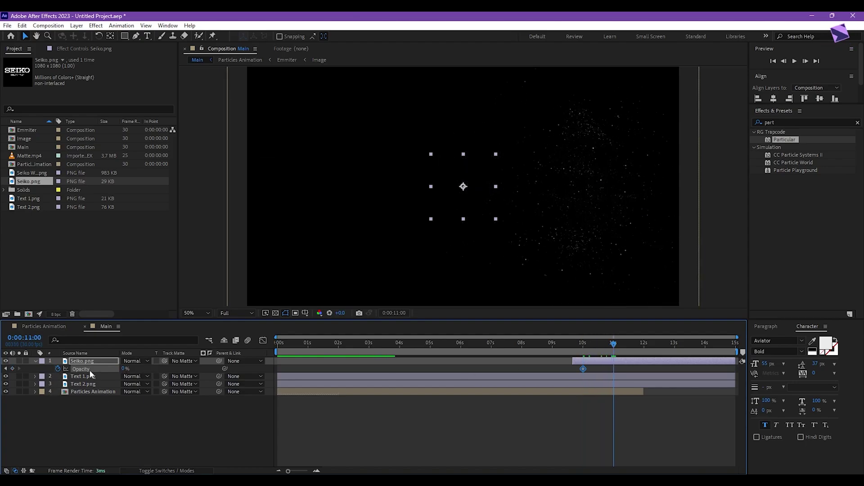
left_click_drag(123, 368, 226, 366)
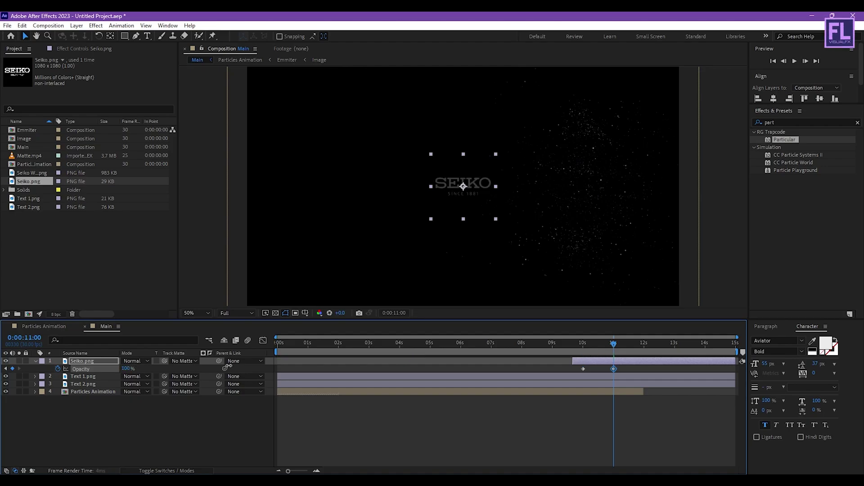
Preview the logo fade-in from 0:00:08:00.
left_click_drag(614, 343, 521, 342)
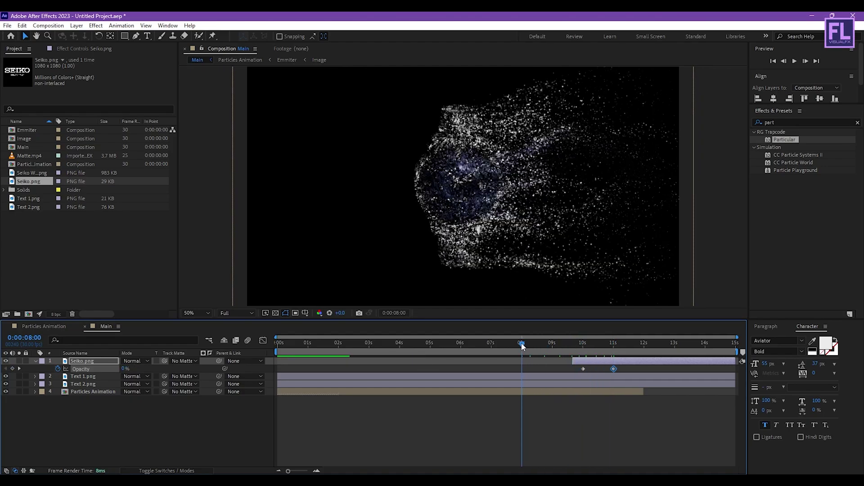
key("space")
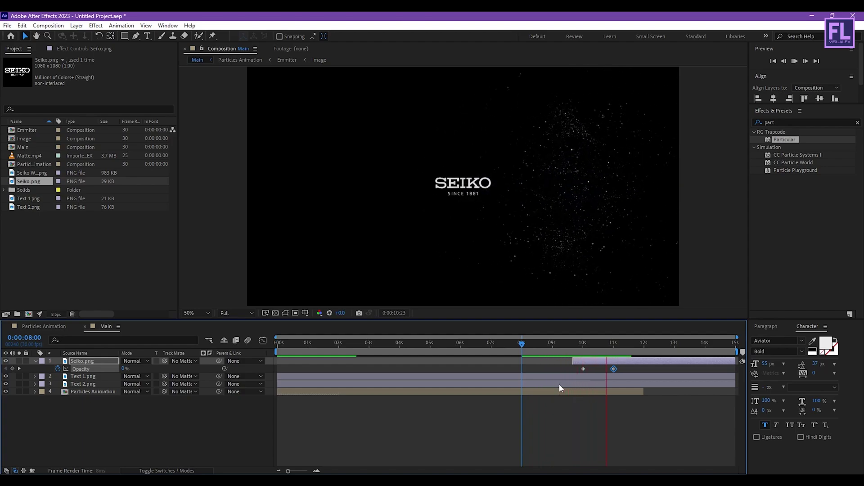
key("space")
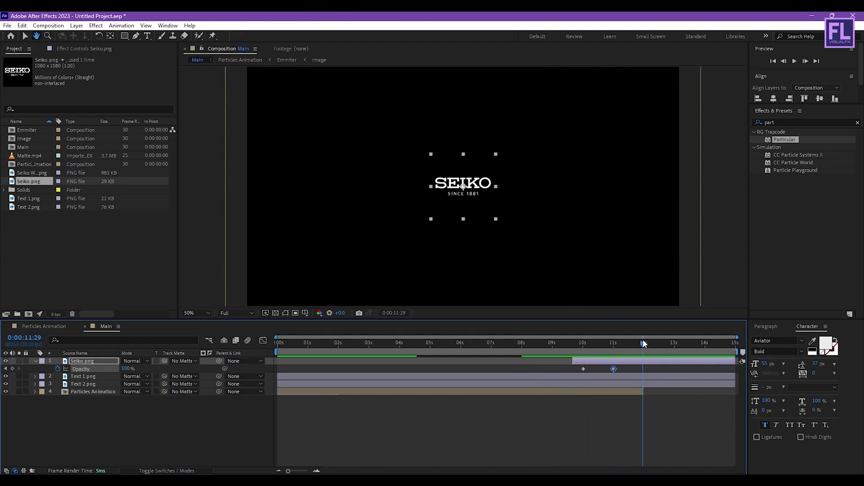
End the work area at 0:00:11:29, move the current time to about 0:00:03:13, and deselect the logo layer.
key("n")
key("v")
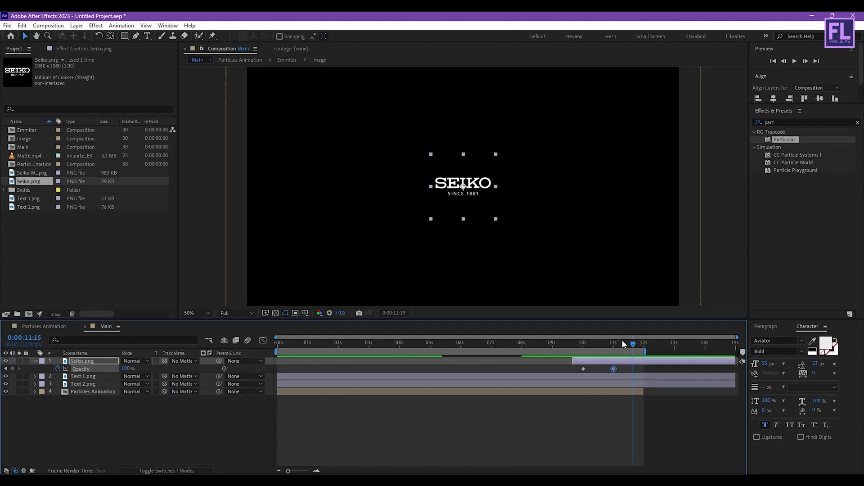
left_click_drag(643, 344, 403, 341)
left_click(152, 417)
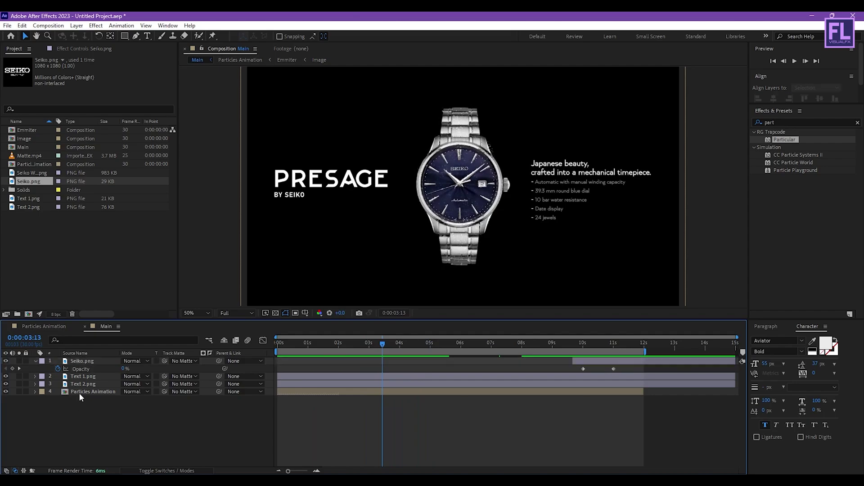
Apply the Sharpen effect to the Particles Animation layer with a Sharpen Amount of 20.
left_click(90, 390)
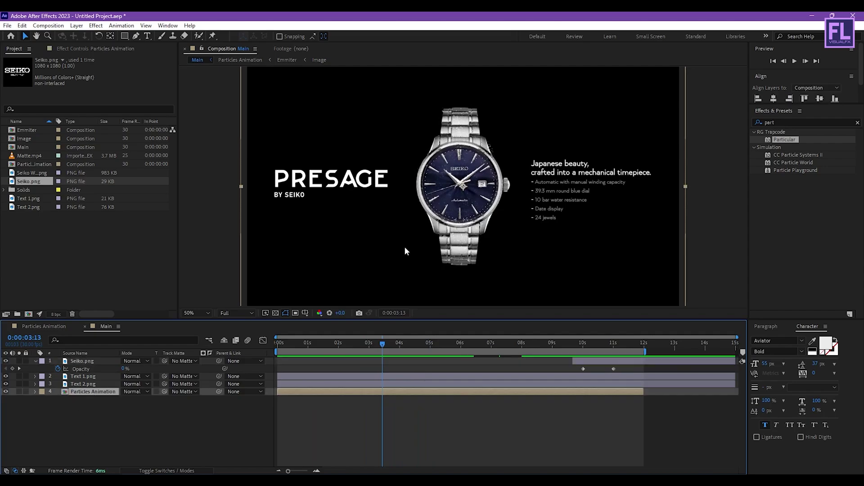
left_click(795, 121)
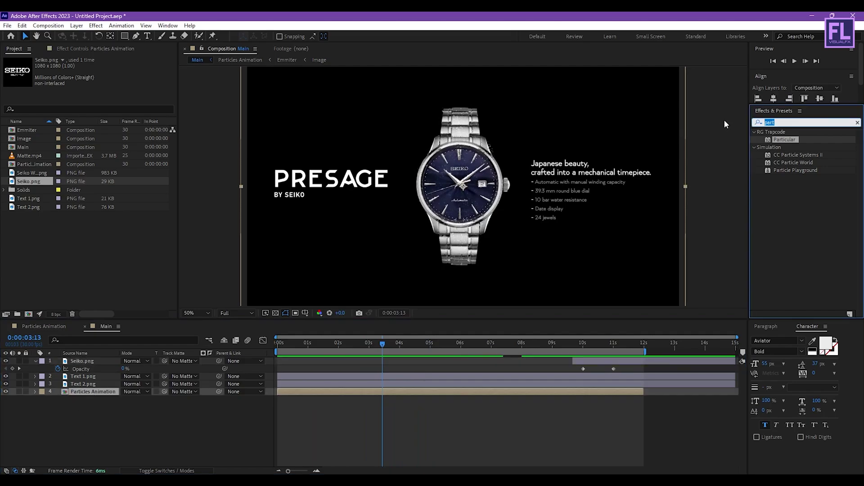
type("shar")
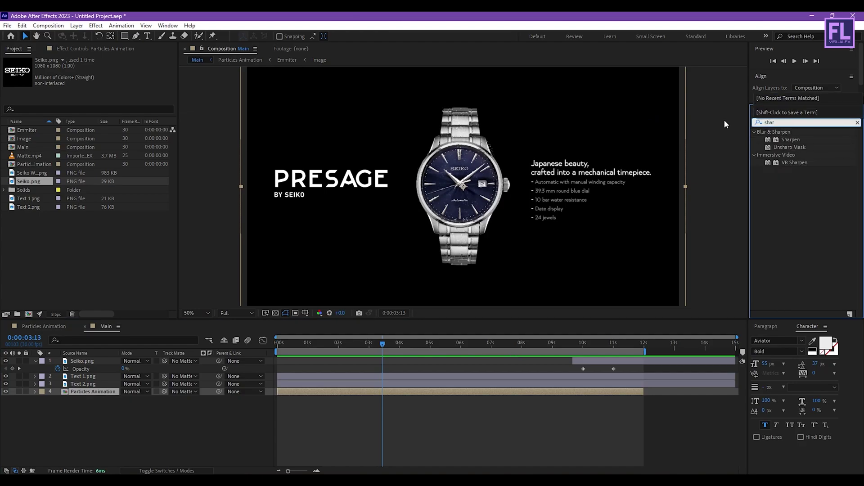
left_click_drag(806, 140, 90, 391)
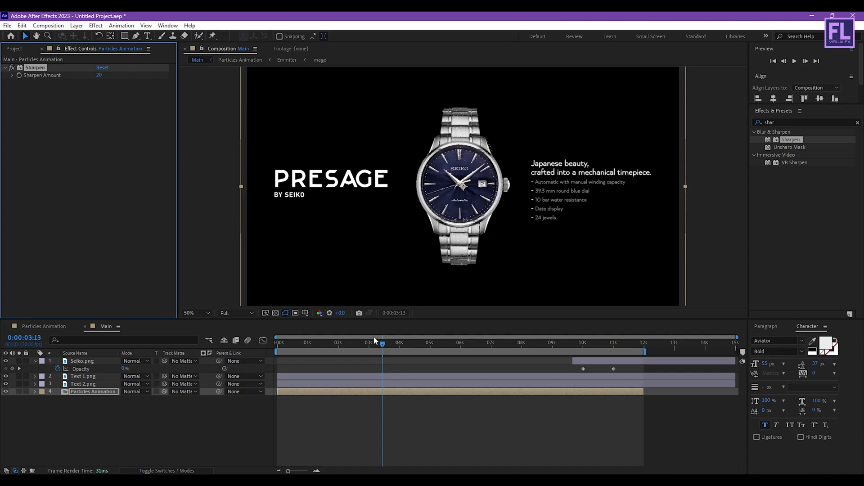
Preview the Main composition from the start in a maximized viewer with the magnification set to fit.
left_click_drag(377, 350, 277, 345)
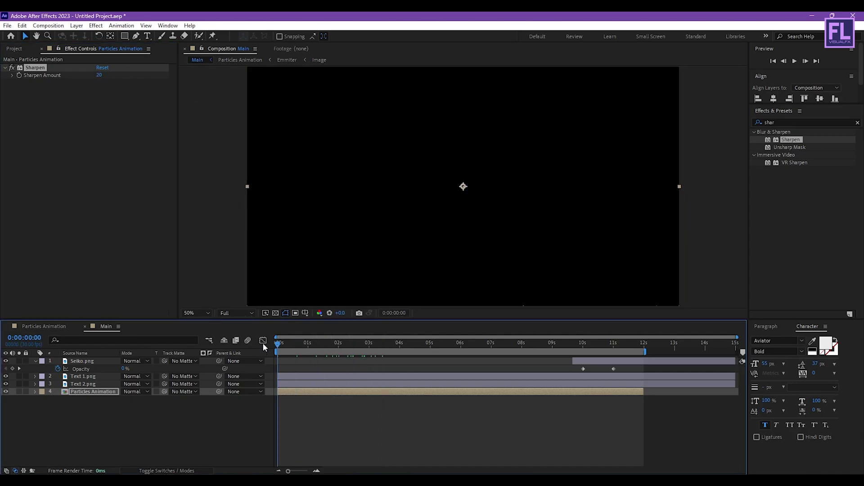
key("space")
key("space")
left_click(221, 255)
key("grave")
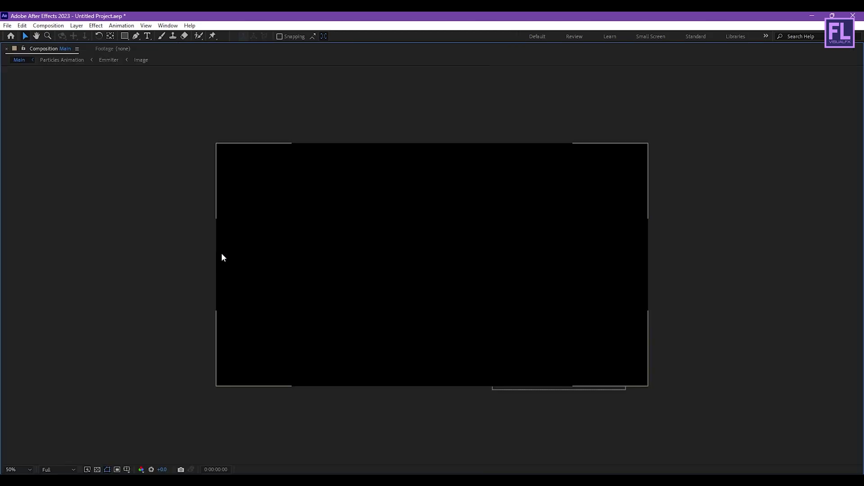
key("space")
left_click(18, 470)
left_click(24, 313)
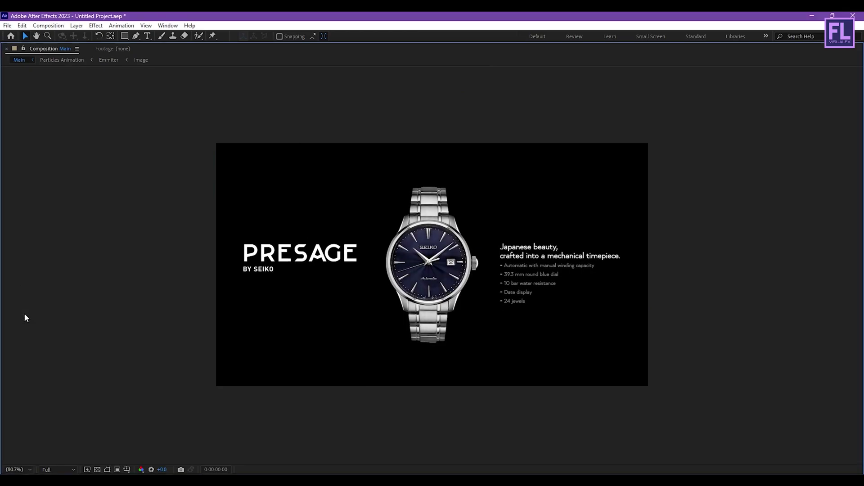